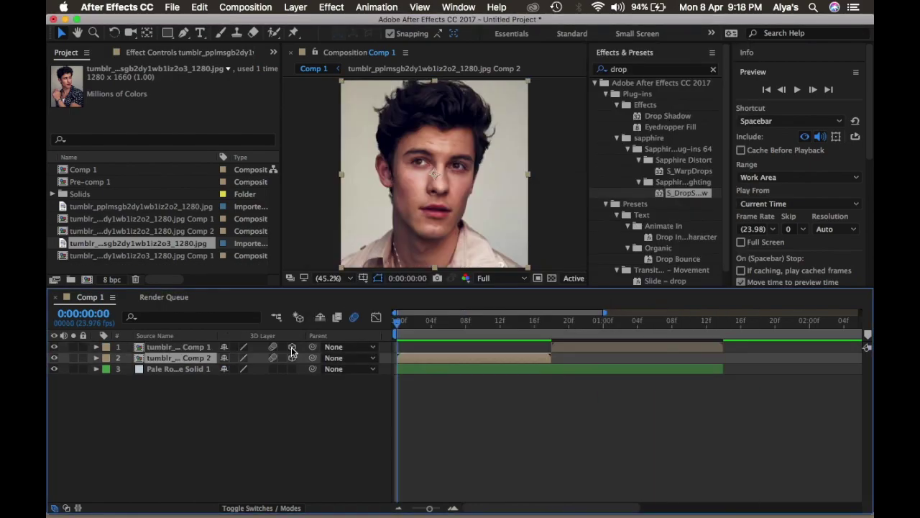
Duplicate the first portrait's Comp 2 layer three times, making four stacked copies.
left_click(409, 352)
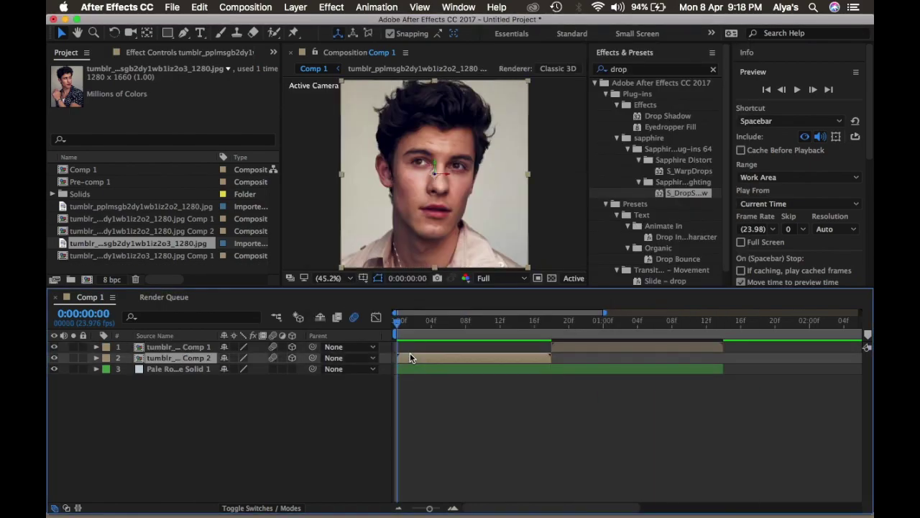
key("ctrl+d")
key("ctrl+d")
key("ctrl+d")
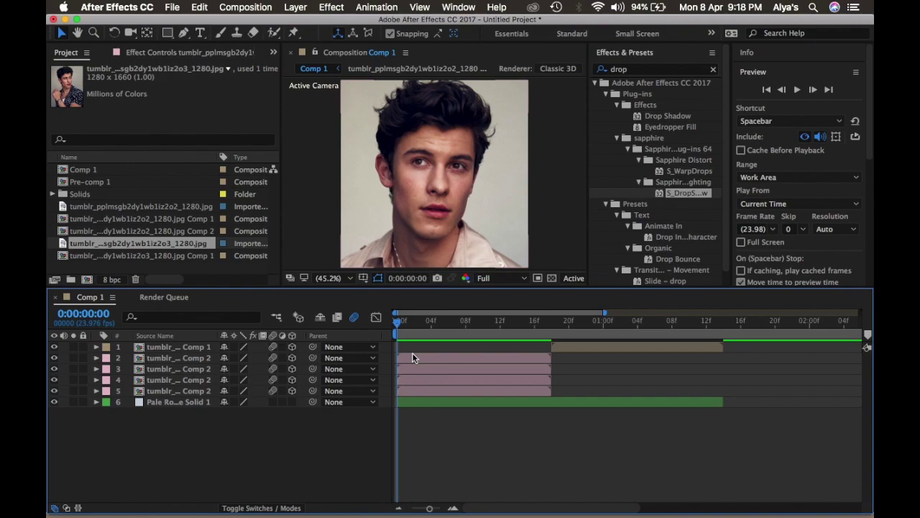
Select the topmost Comp 2 copy and display the grid overlay in the composition view.
left_click(417, 359)
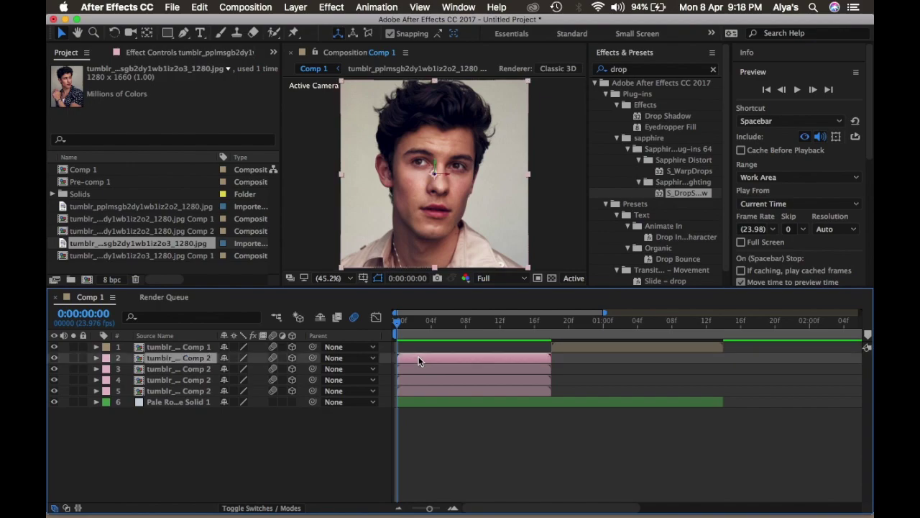
left_click(338, 278)
left_click(338, 279)
left_click(364, 278)
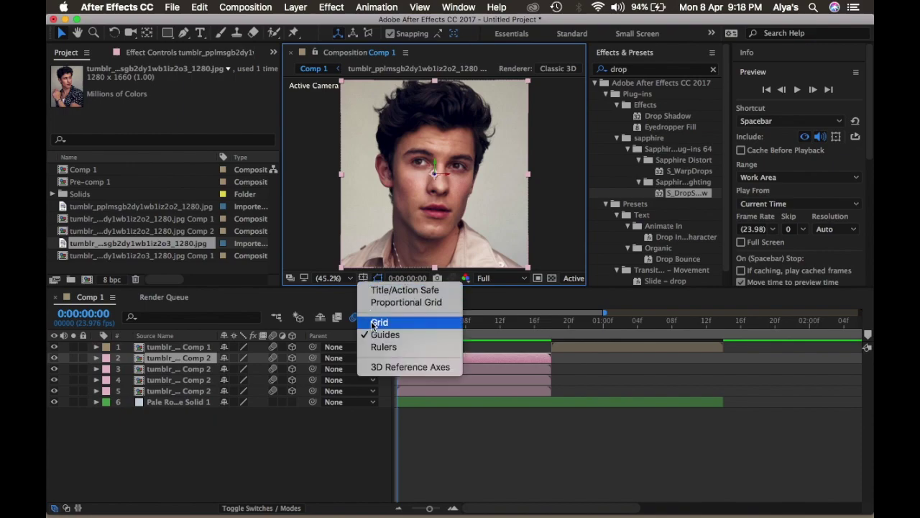
left_click(371, 321)
Mask the first Comp 2 copy to the image's upper-left quarter and the second copy to its lower-left quarter with rectangles.
left_click(169, 33)
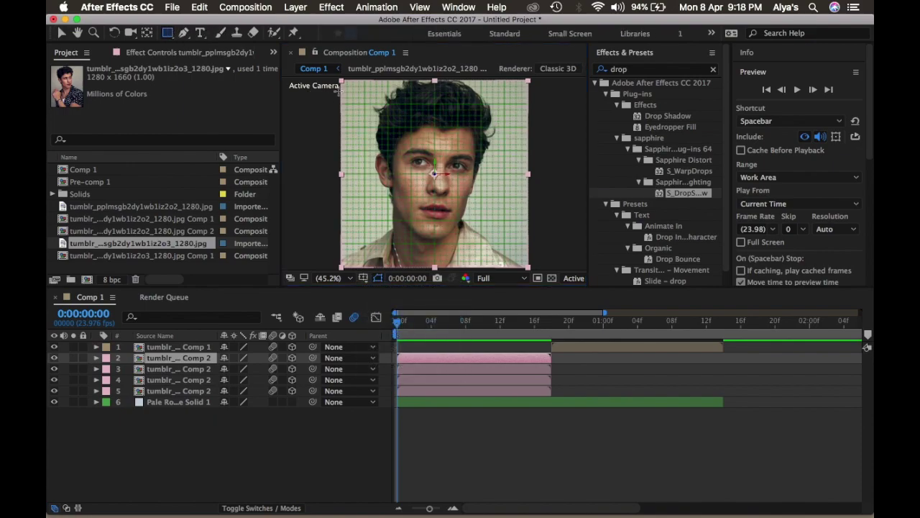
left_click_drag(338, 79, 436, 173)
left_click(420, 424)
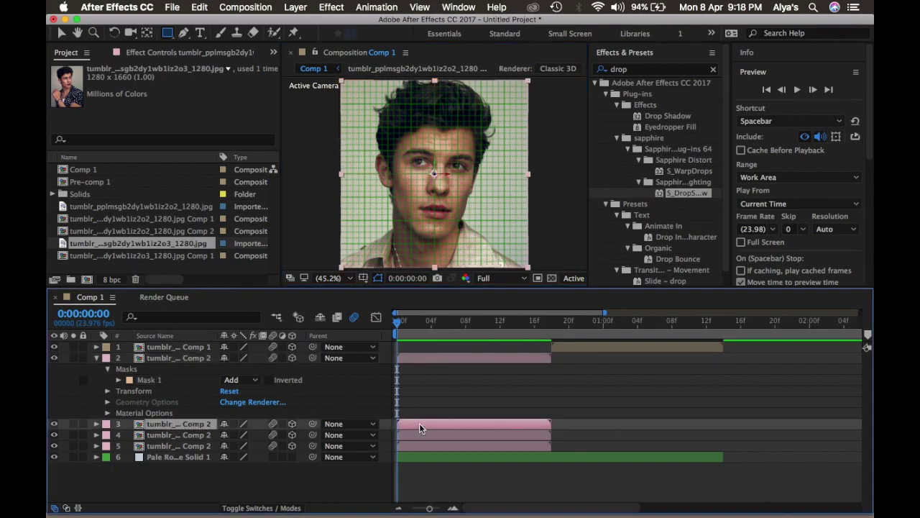
mouse_move(335, 173)
left_mouse_down()
mouse_move(429, 243)
mouse_move(435, 274)
left_mouse_up()
Mask the third Comp 2 copy to the image's upper-right quarter and the fourth copy to its lower-right quarter with rectangles.
left_click(438, 394)
scroll(431, 460, "down", 1)
left_click(424, 474)
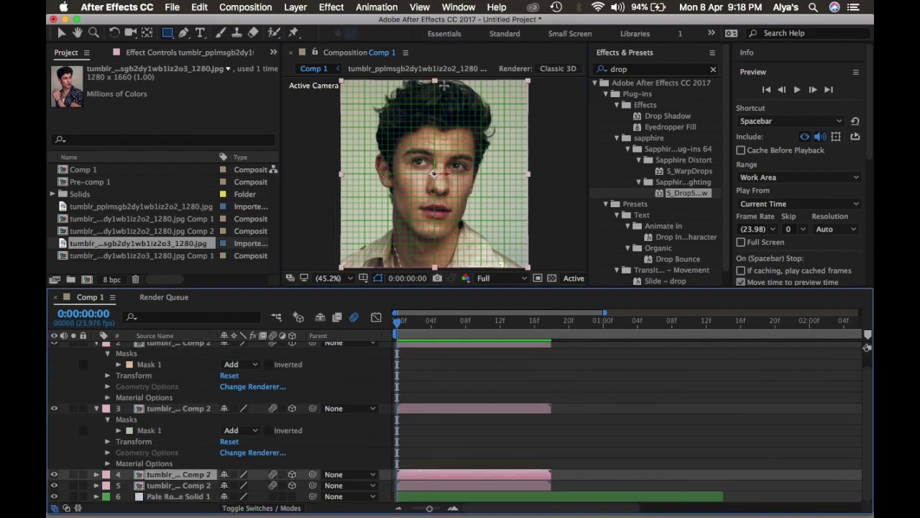
left_click_drag(434, 81, 534, 175)
left_click(462, 441)
scroll(462, 441, "down", 2)
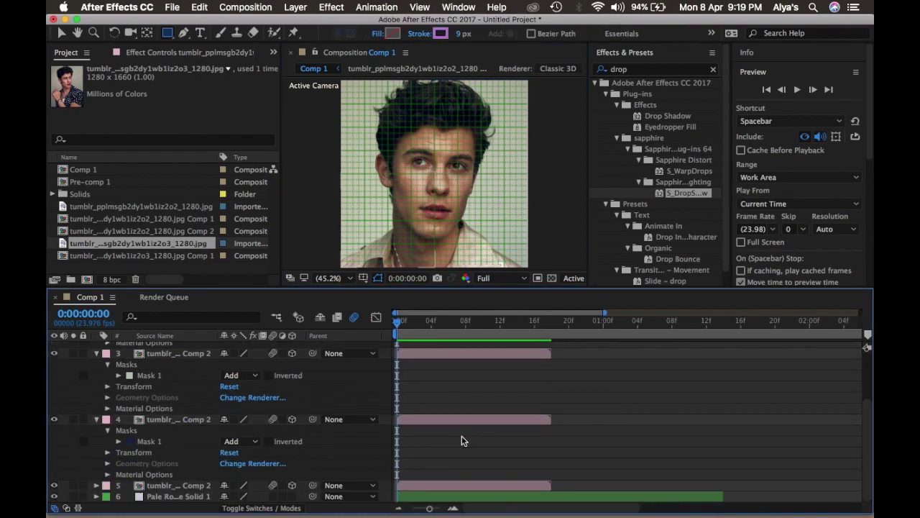
left_click(443, 487)
left_click_drag(434, 172, 536, 274)
Align the left edge of the lower-right quarter's mask with the vertical centre line of the image.
left_click(62, 32)
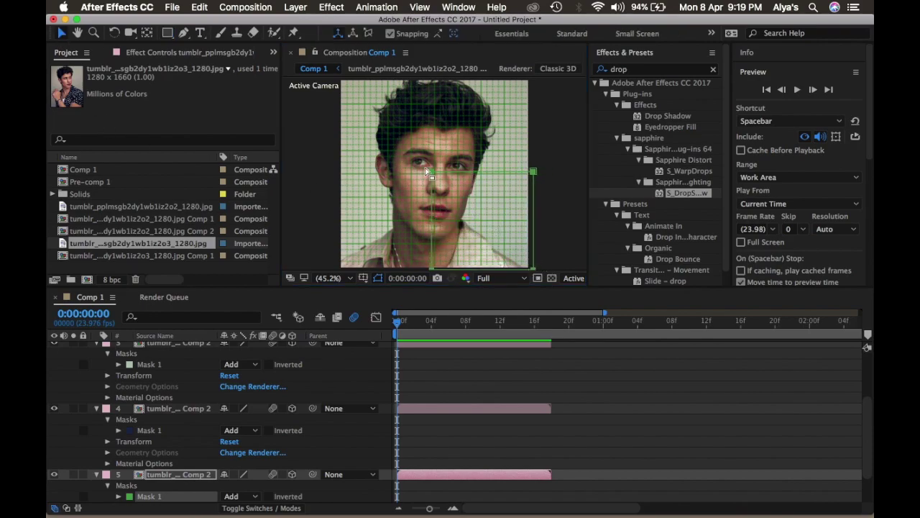
left_click(431, 174)
left_click_drag(431, 222, 436, 226)
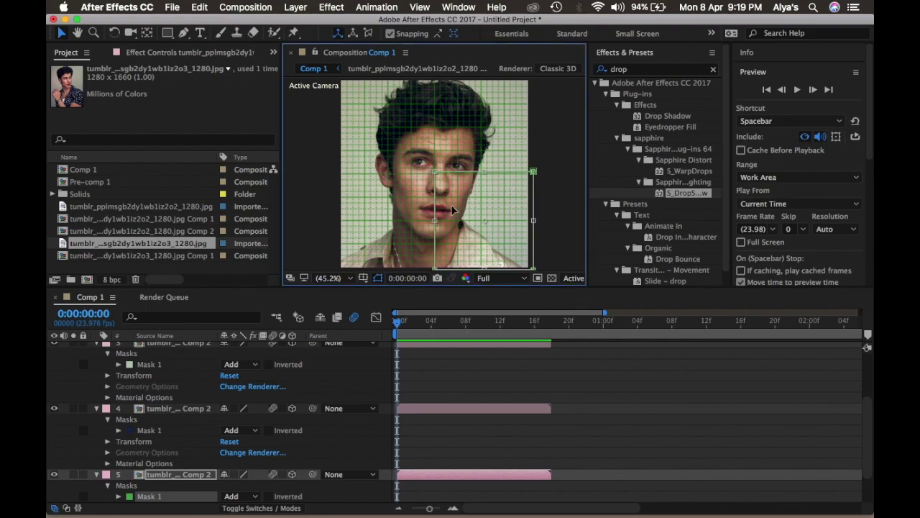
Collapse the expanded layer properties in the timeline and hide the grid overlay.
left_click(460, 407)
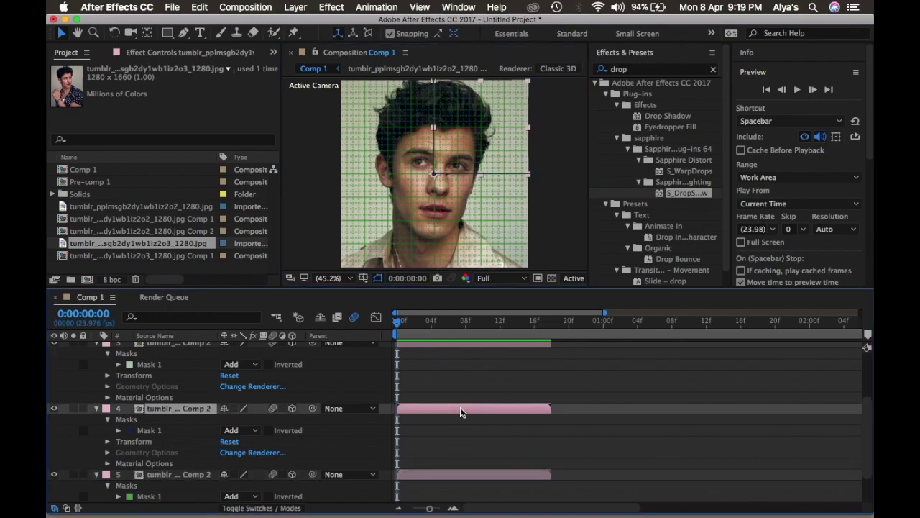
left_click(465, 439)
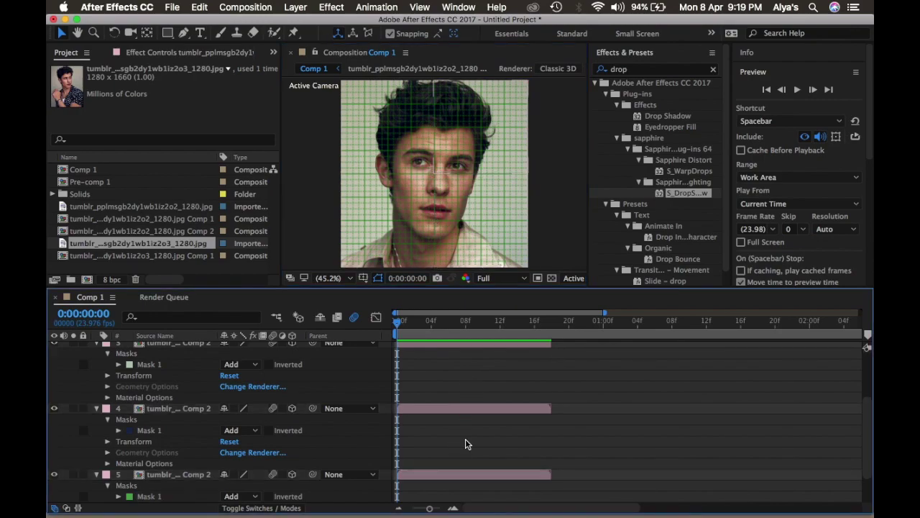
key("u")
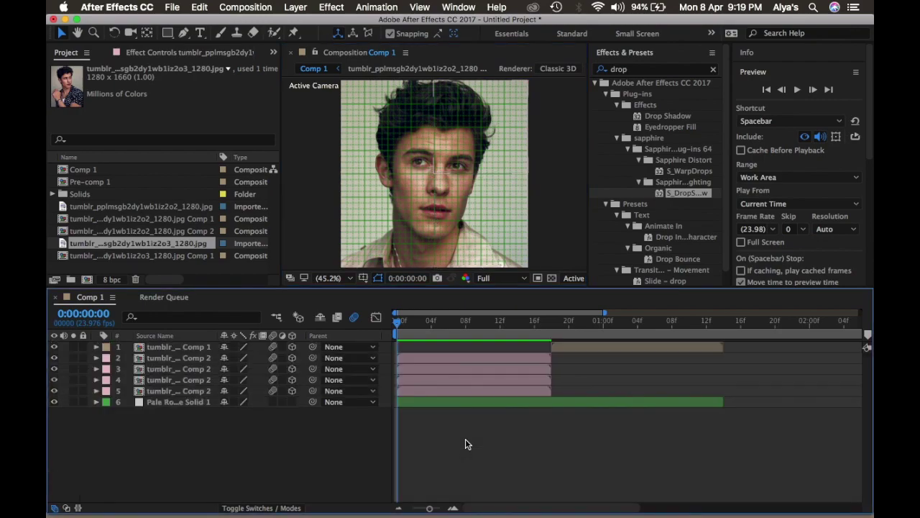
left_click(364, 278)
left_click(388, 324)
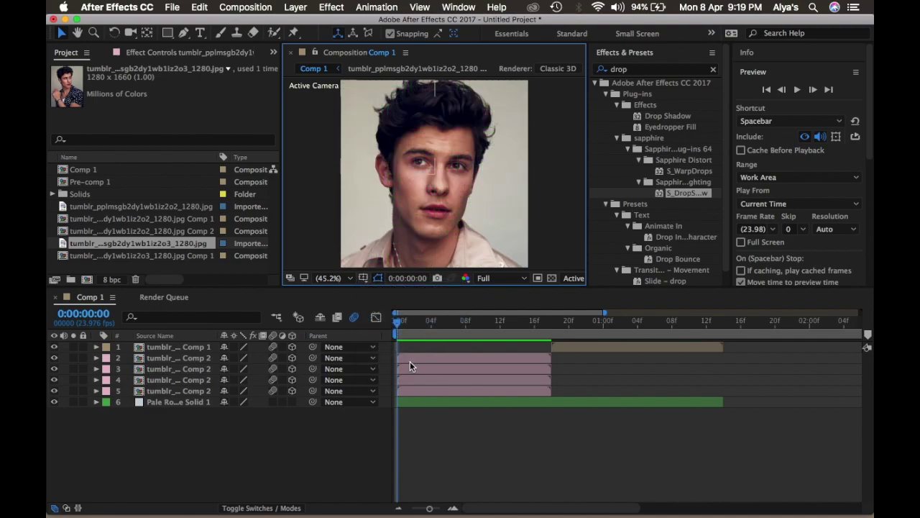
Add a null object above the four masked copies and trim its end to frame 18.
left_click(409, 358)
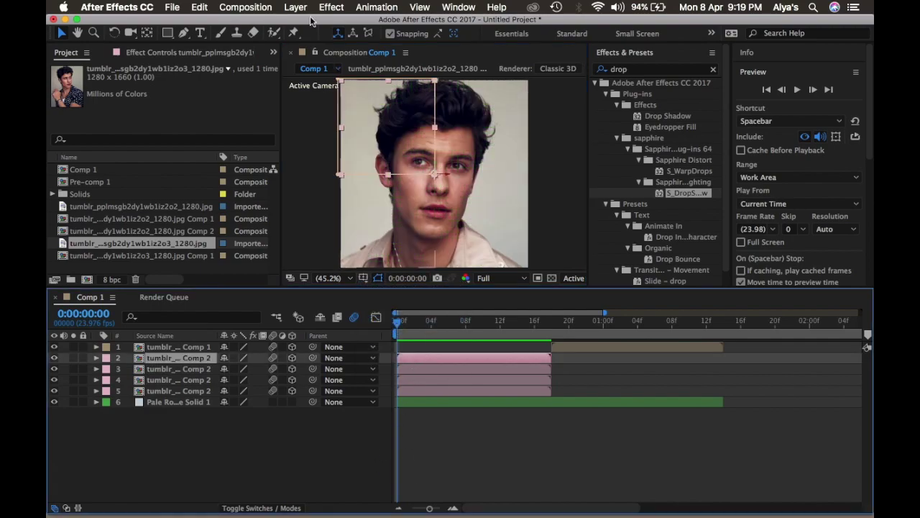
left_click(296, 7)
mouse_move(403, 23)
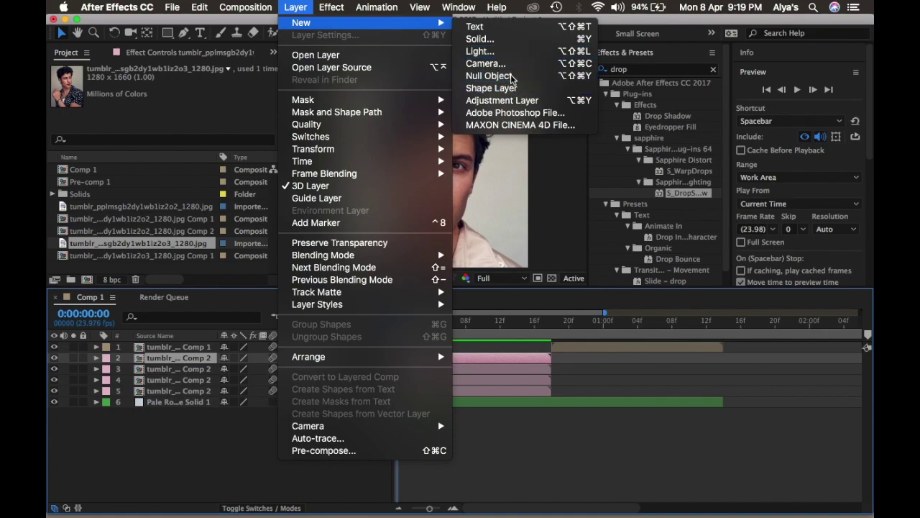
left_click(496, 75)
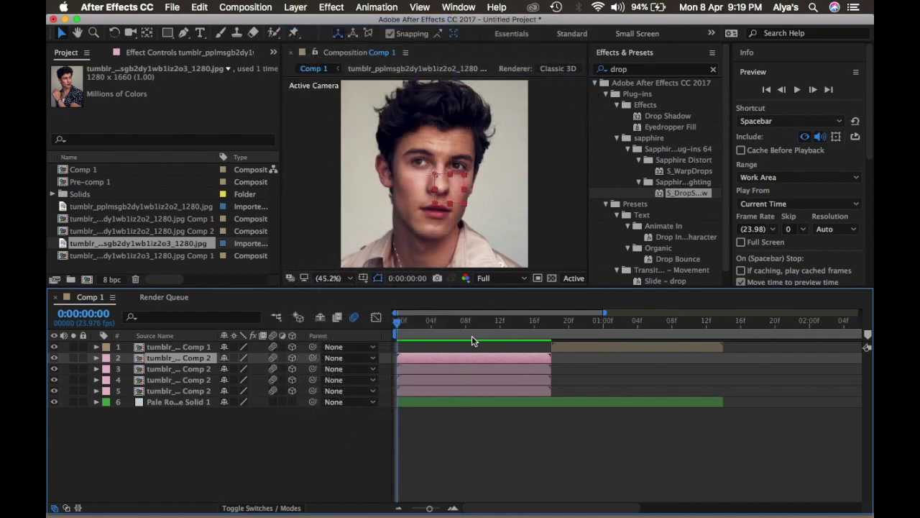
left_click(553, 324)
key("alt+]")
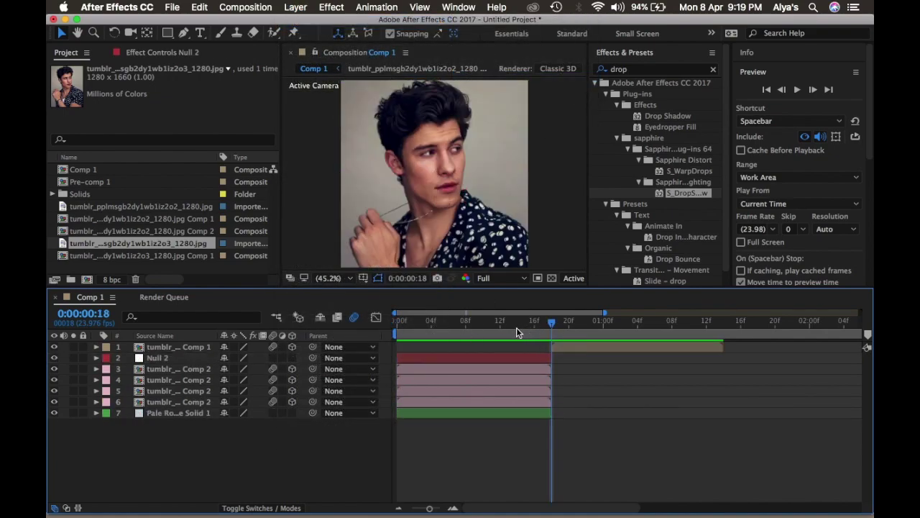
Make the null a 3D layer and parent all four masked Comp 2 copies to it.
key("Home")
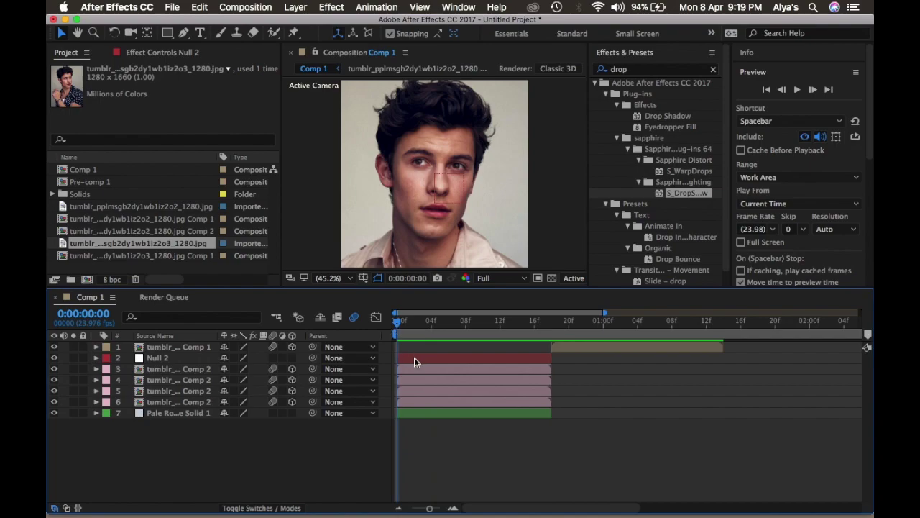
left_click(414, 361)
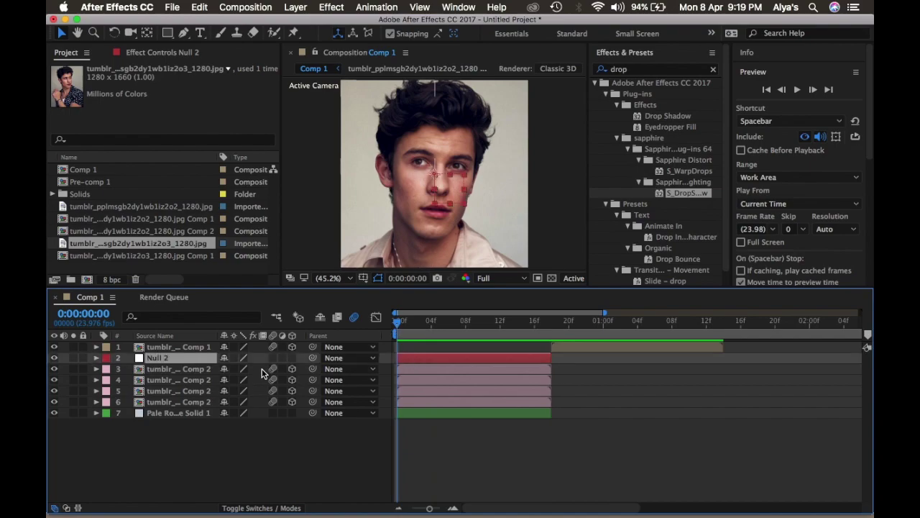
left_click_drag(384, 372, 395, 403)
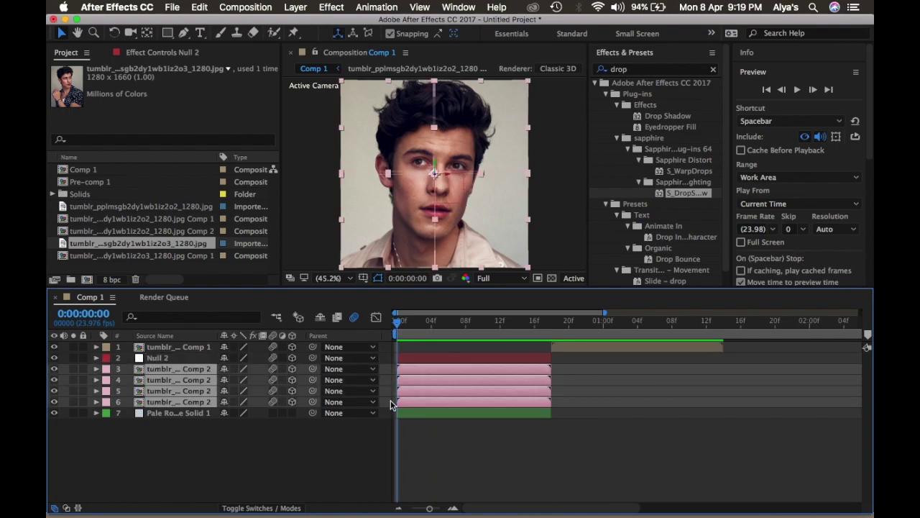
left_click_drag(313, 369, 161, 359)
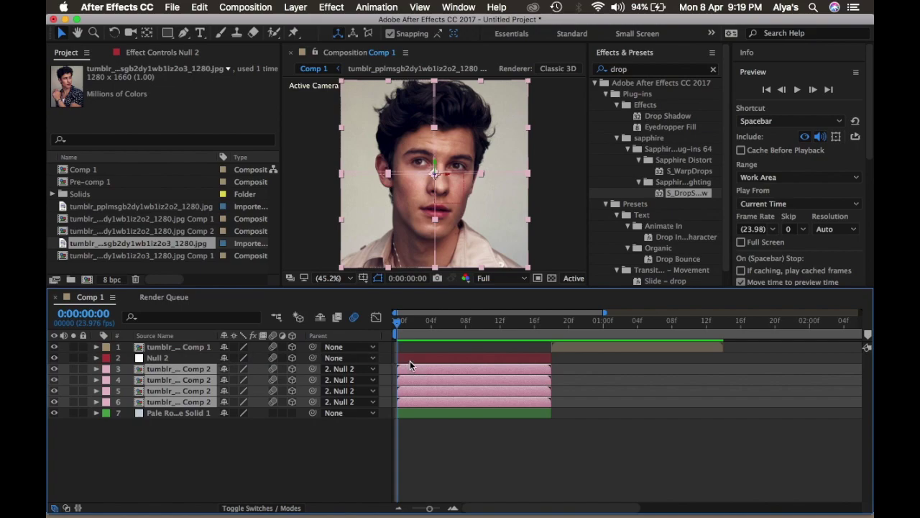
Animate the null's Scale from 100% at the first frame to 67% at frame 9.
left_click(409, 360)
key("s")
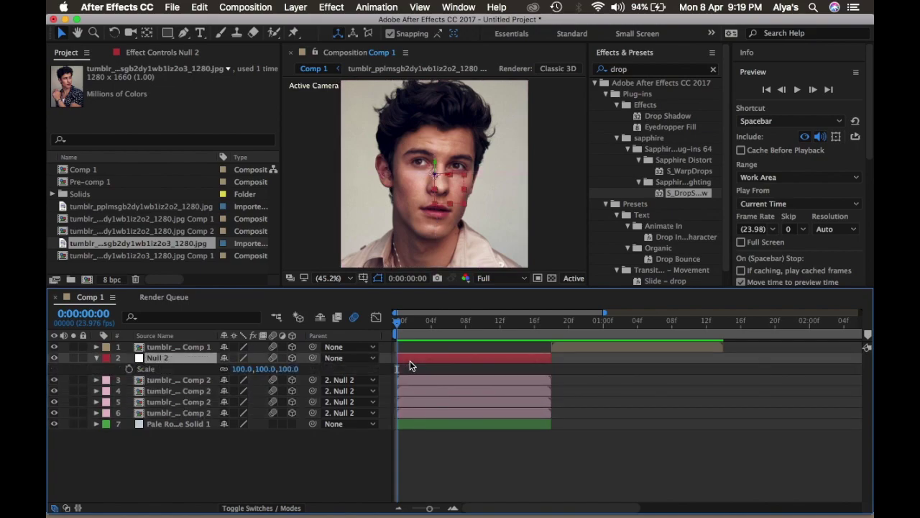
left_click(128, 369)
left_click(466, 324)
left_click_drag(467, 324, 471, 326)
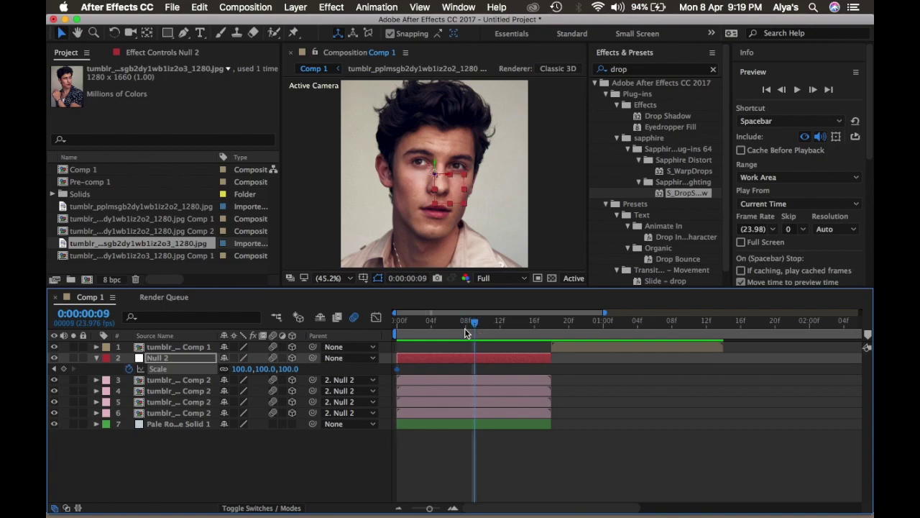
left_click_drag(268, 369, 243, 369)
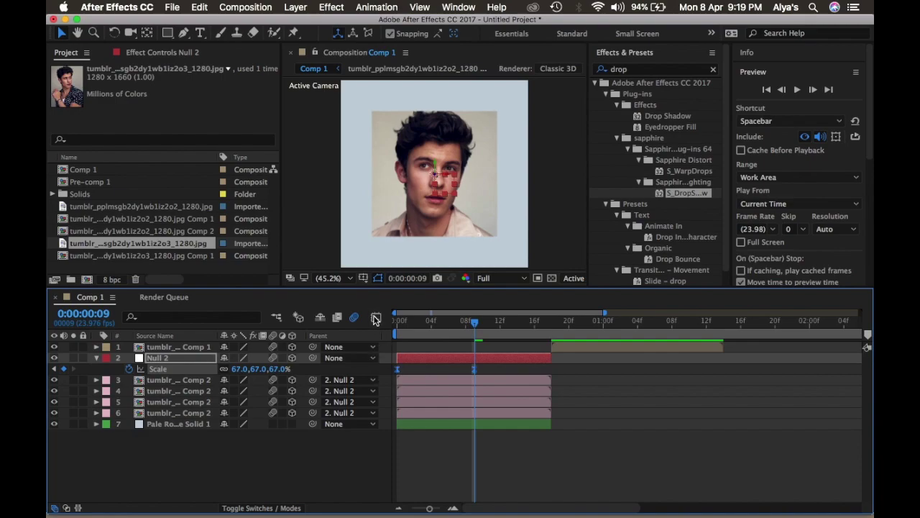
Reshape the null's eased scale curve in the graph editor and preview the animation from the start.
left_click(376, 318)
left_click(397, 353)
left_click_drag(425, 353, 370, 461)
left_click(376, 317)
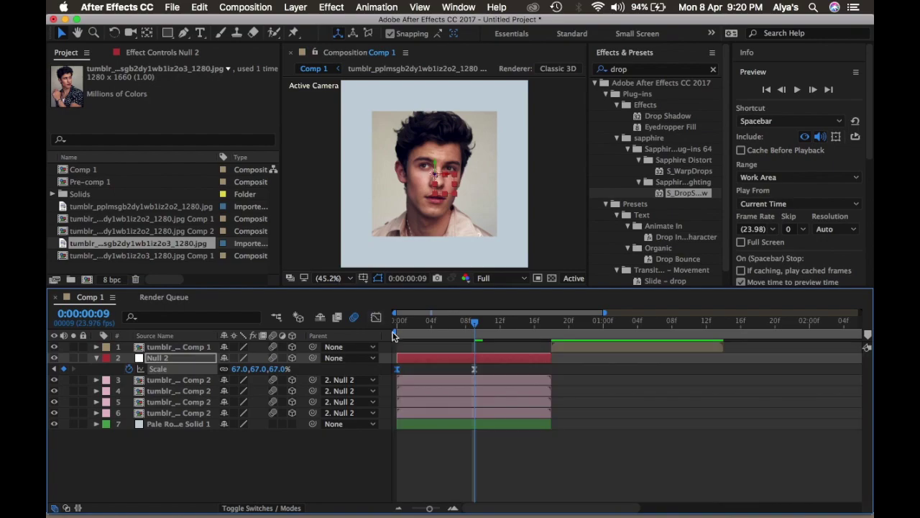
key("Home")
key("space")
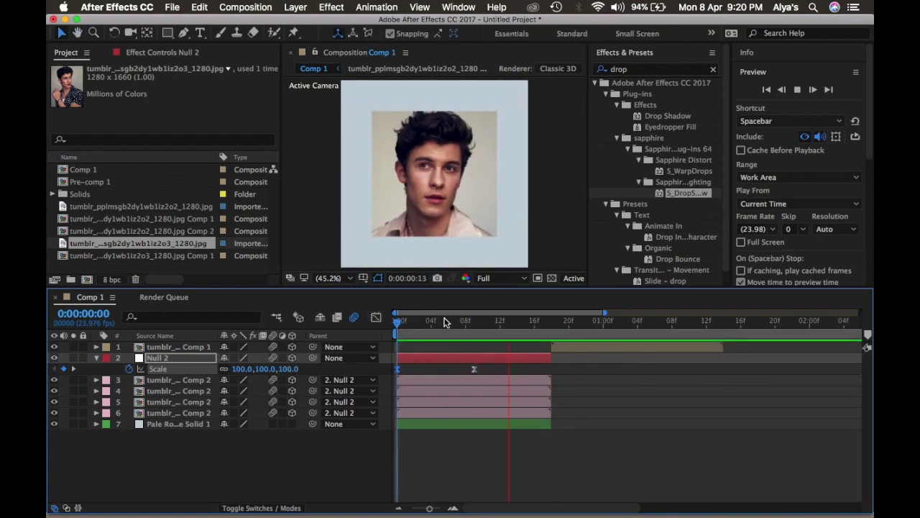
Animate the upper-left quarter's Position from 0, 0, 0 at the first frame to -13, -10, 0 at frame 13.
left_click(412, 385)
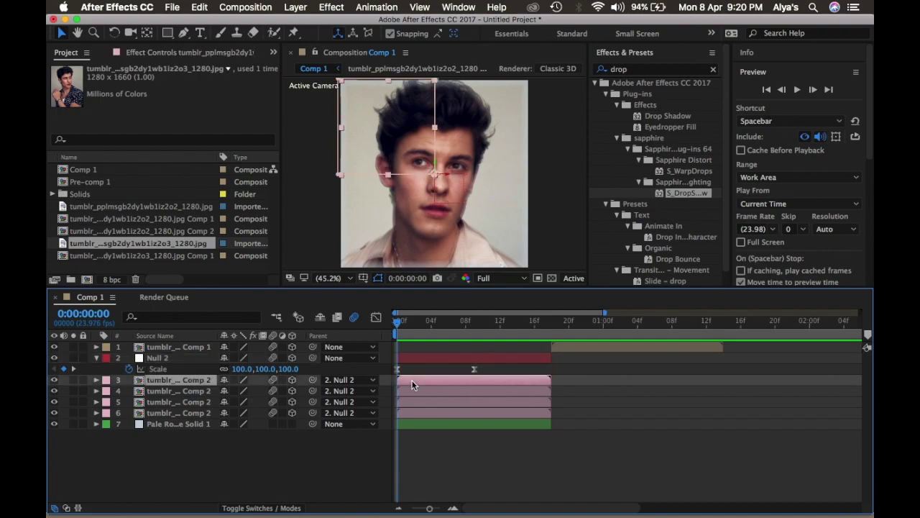
key("alt+shift+p")
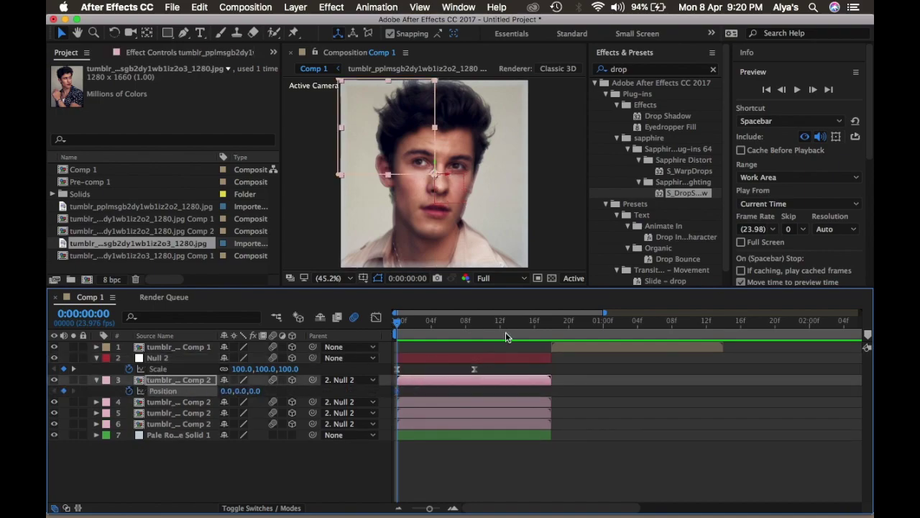
left_click(509, 323)
mouse_move(226, 390)
left_mouse_down()
mouse_move(215, 394)
mouse_move(239, 390)
left_mouse_up()
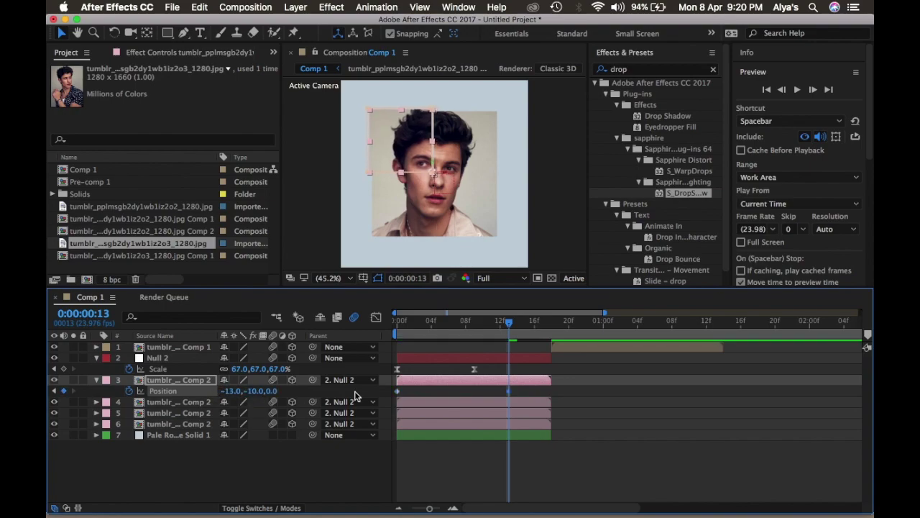
left_click(437, 395)
Set the lower-left quarter's Position to -11, 15, 0 at frame 13.
left_click(461, 403)
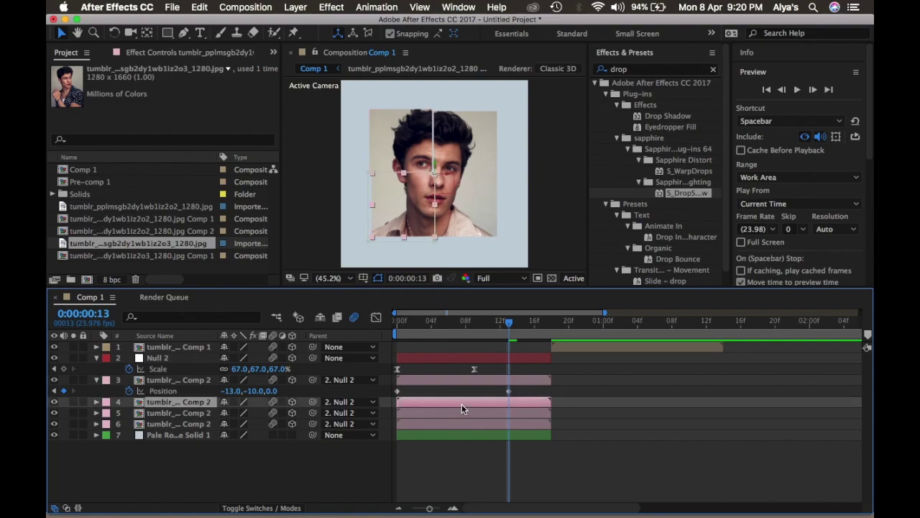
key("p")
left_click_drag(248, 413, 215, 414)
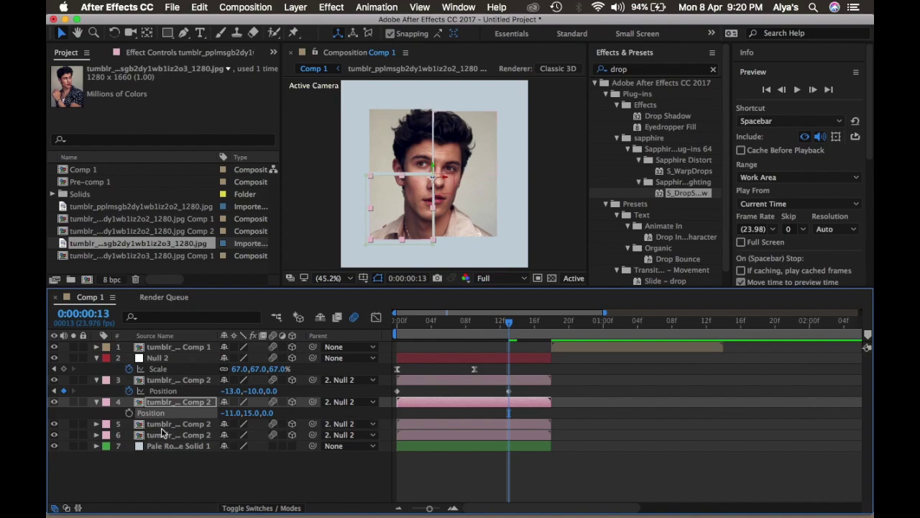
Keyframe the lower-left quarter's Position at 0, 0, 0 on the first frame.
left_click(394, 322)
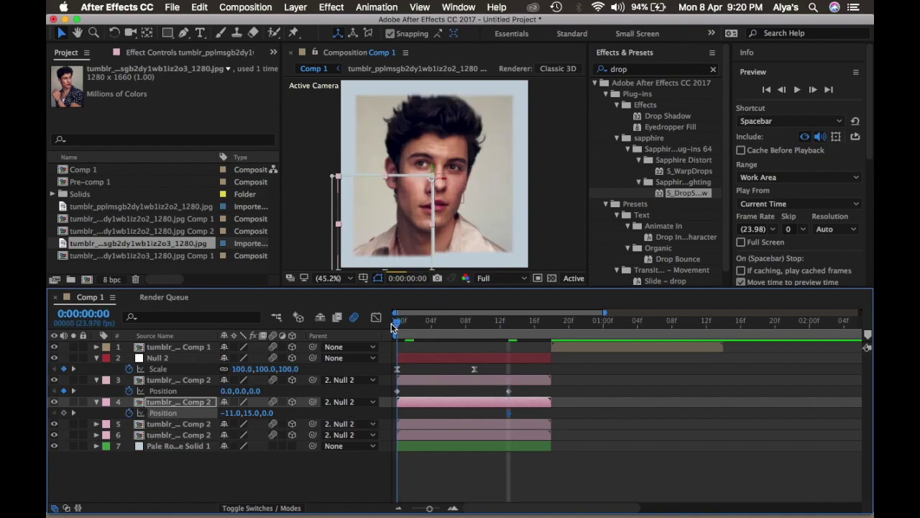
left_click(250, 414)
type("0")
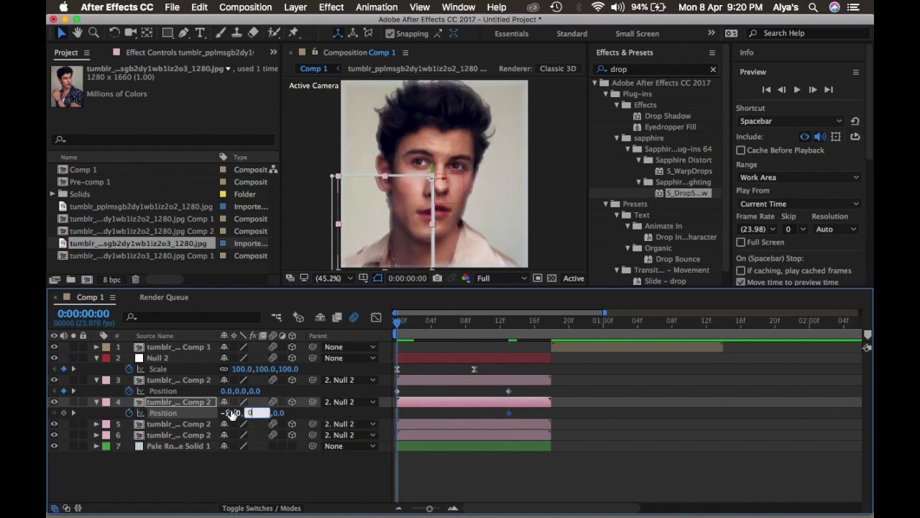
key("Return")
left_click(230, 413)
type("0")
key("Return")
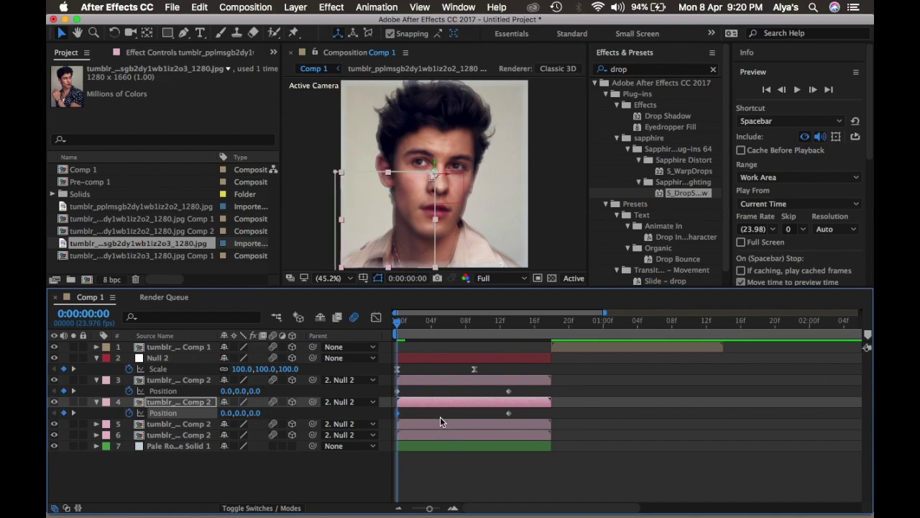
Set the upper-right quarter's Position to 0, -30, 0 at frame 13.
left_click(440, 419)
key("p")
left_click_drag(499, 322, 510, 322)
left_click_drag(248, 435, 228, 427)
Set the lower-right quarter's Position to 0, -2, 0 and keyframe Position for both right-hand quarters at frame 13.
left_click(432, 441)
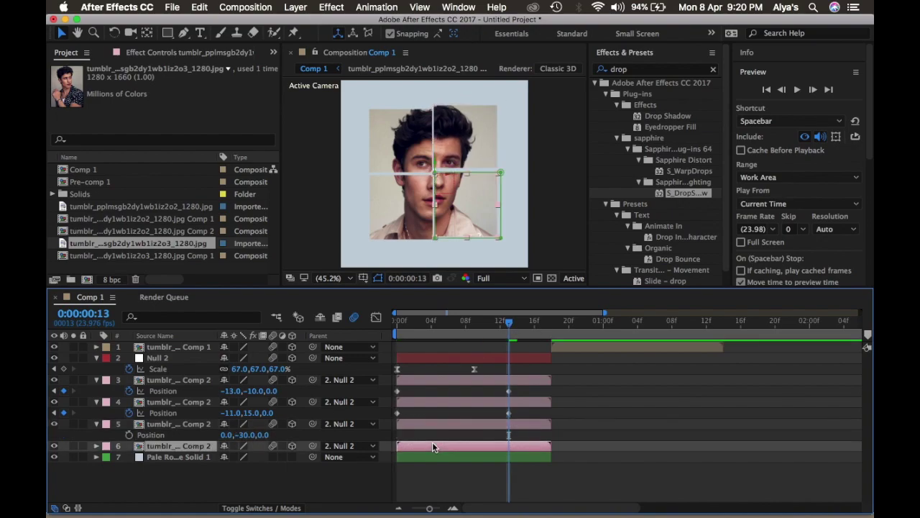
key("p")
left_click_drag(247, 458, 245, 451)
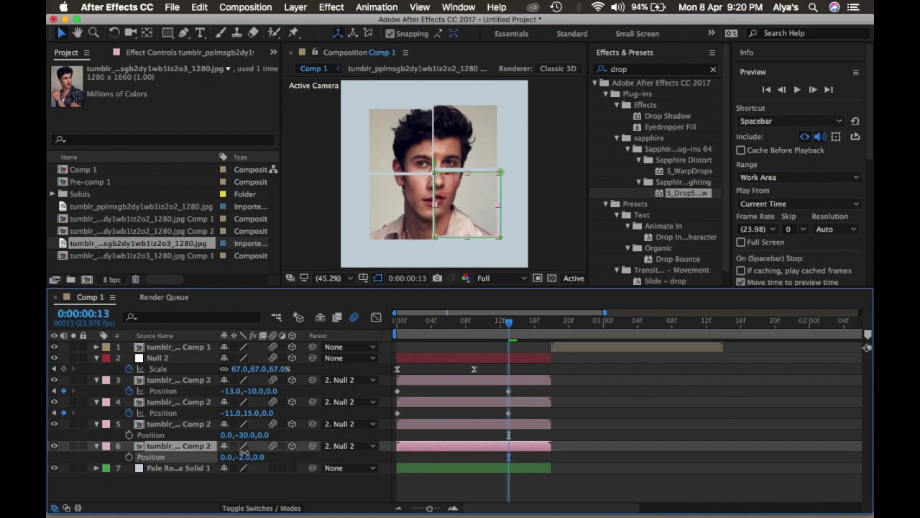
left_click(129, 457)
left_click(129, 435)
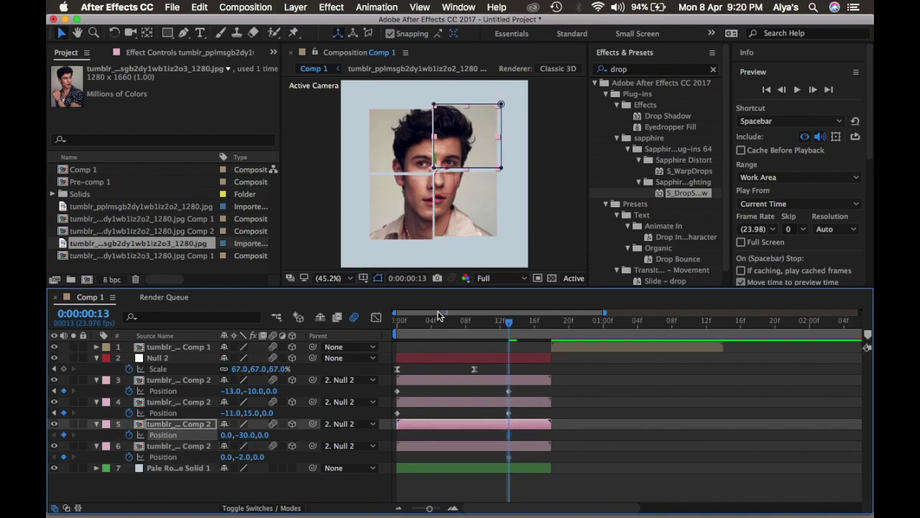
Keyframe the upper-right and lower-right quarters' Position at 0, 0, 0 on the first frame.
left_click_drag(410, 324, 335, 332)
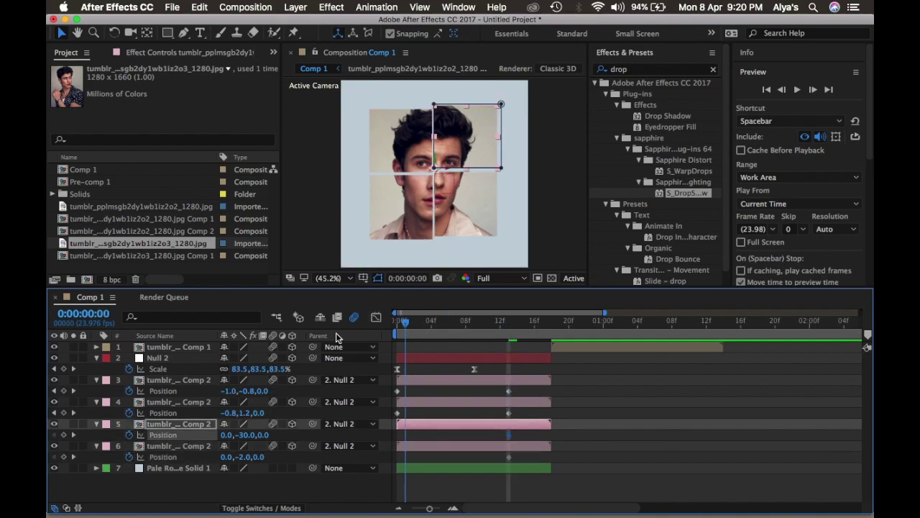
left_click(245, 436)
type("0")
key("Return")
left_click(247, 458)
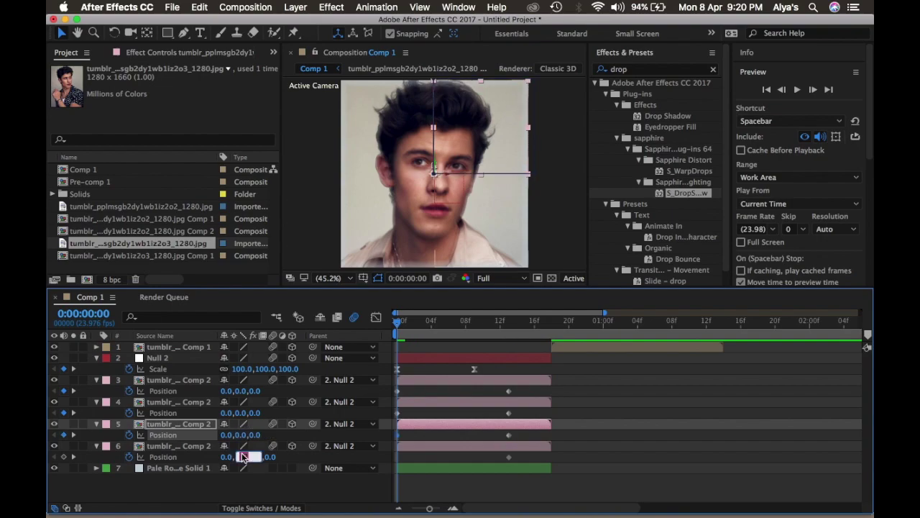
type("0")
key("Return")
Apply Easy Ease to all four quarters' Position keyframes and sharpen the upper-left quarter's speed curve in the graph editor.
left_click_drag(536, 387, 363, 471)
left_click(372, 496)
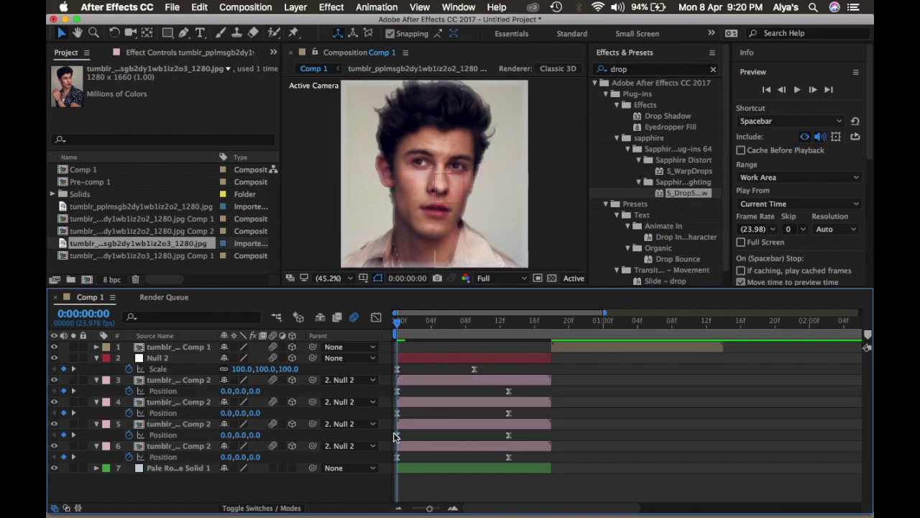
left_click(397, 391)
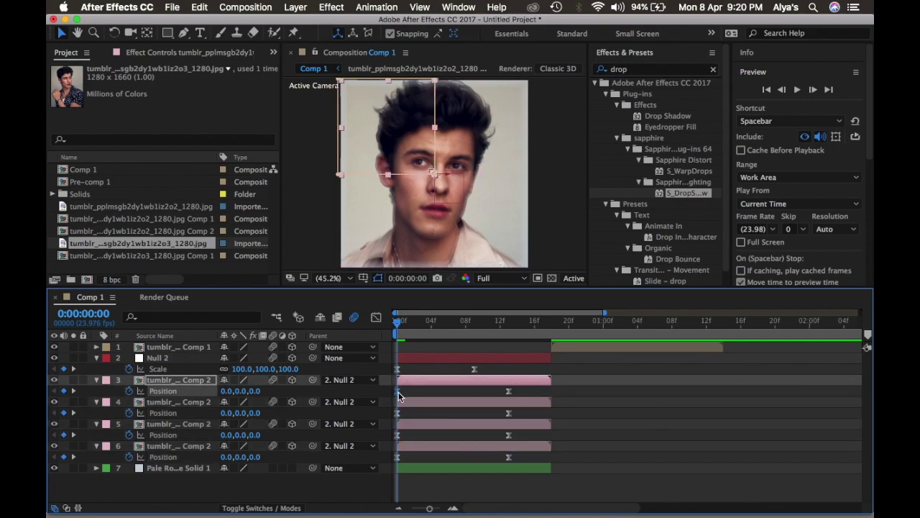
left_click(376, 317)
left_click_drag(415, 474, 480, 473)
left_click(376, 318)
Preview the animation, and extend the lower-left quarter's Position speed handles to about 55% influence for a steeper curve.
key("space")
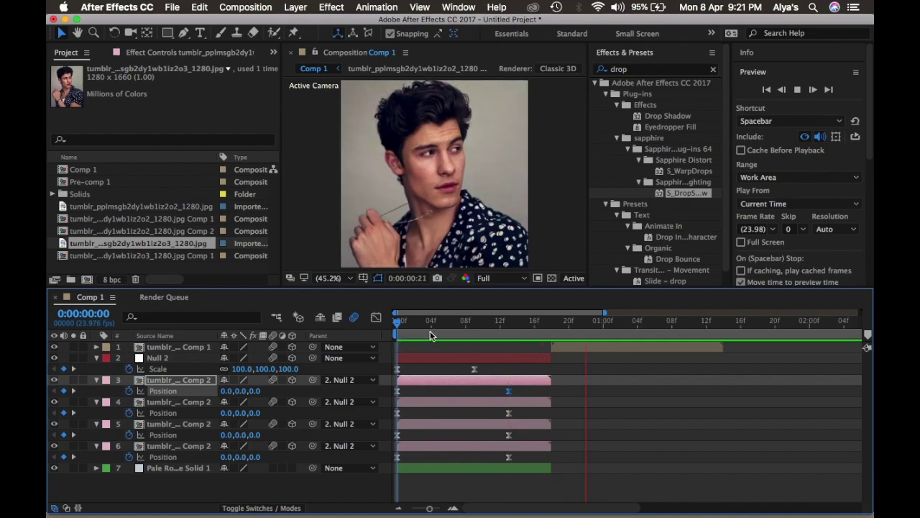
key("space")
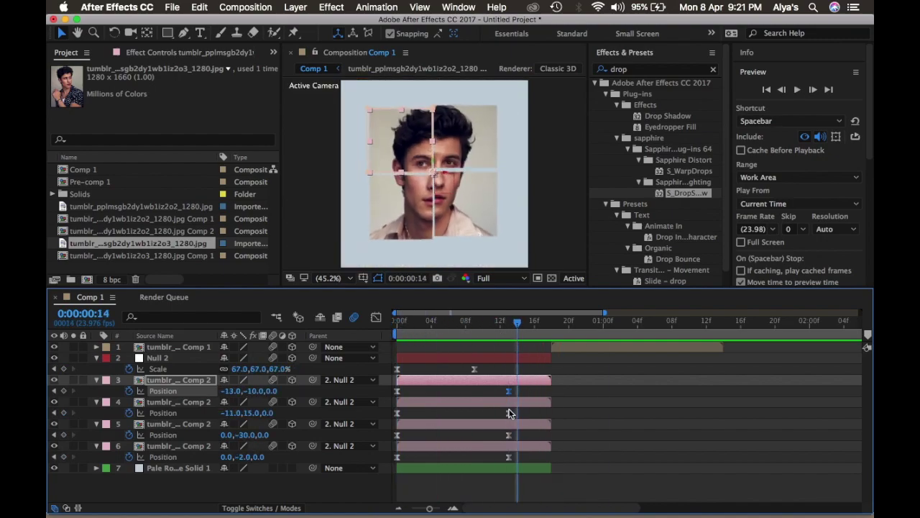
left_click(509, 413)
left_click(376, 318)
left_click_drag(488, 474, 427, 473)
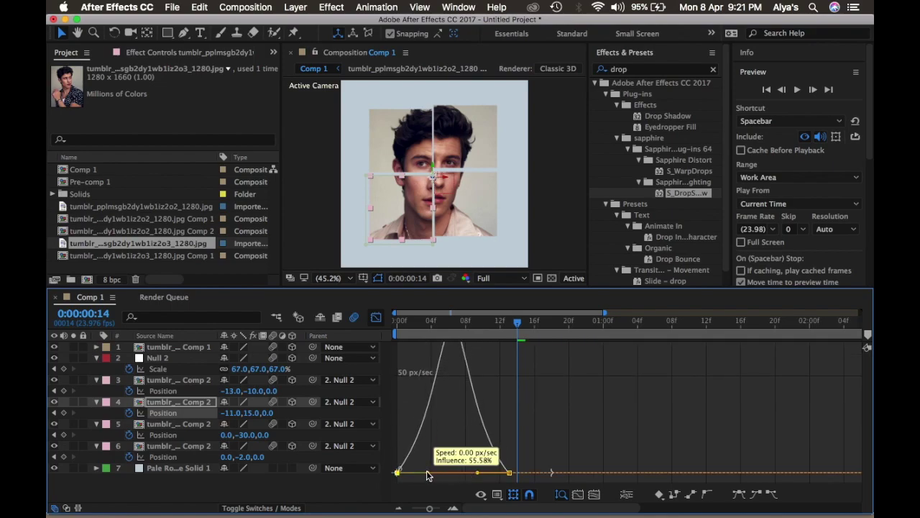
left_click(376, 317)
Lengthen both speed handles of the upper-right quarter's Position curve to match the other quarters' steep peak.
left_click(397, 435)
left_click(376, 317)
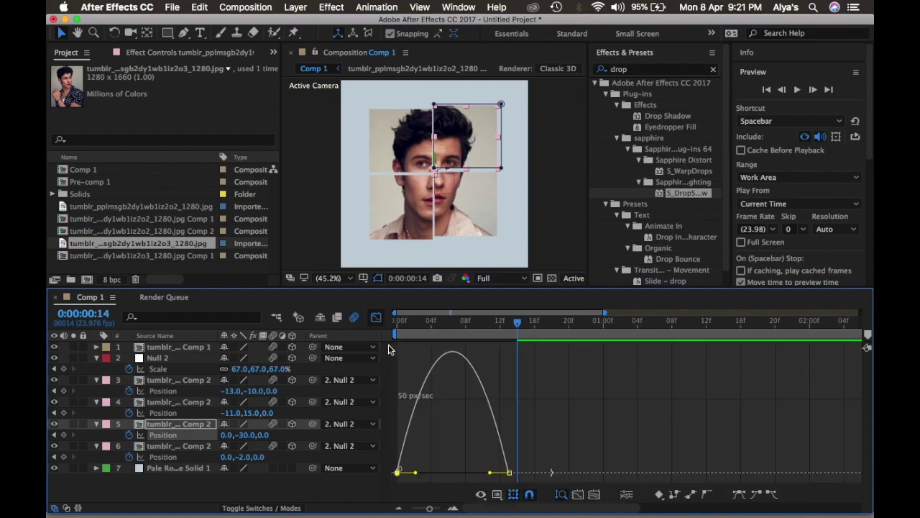
left_click_drag(416, 473, 427, 473)
left_click_drag(489, 473, 479, 473)
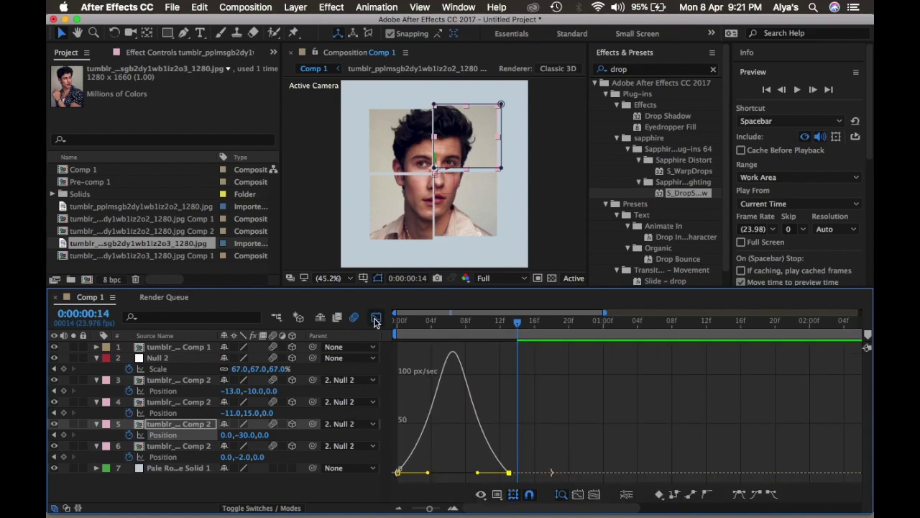
left_click(376, 317)
Reshape the lower-right quarter's Position speed curve into the same steep peak and preview the animation.
left_click(398, 456)
left_click(376, 317)
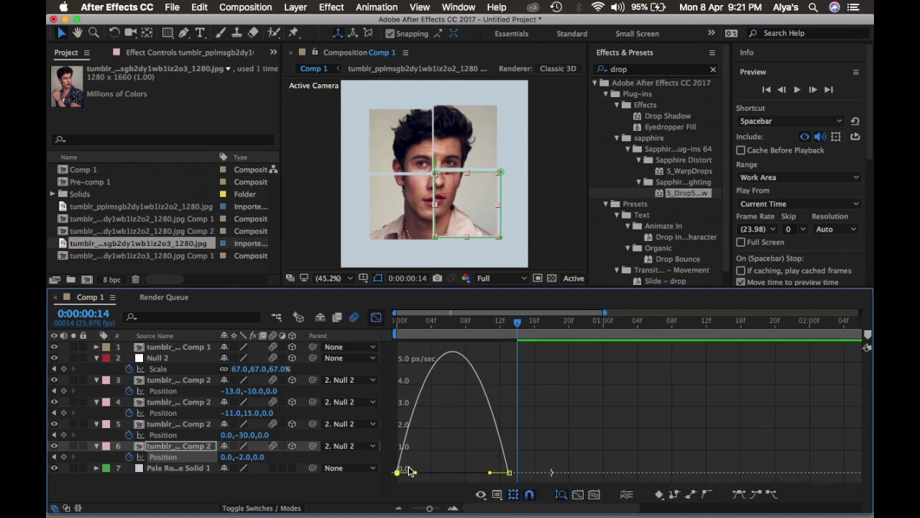
left_click_drag(415, 474, 429, 471)
mouse_move(490, 473)
left_mouse_down()
mouse_move(426, 476)
mouse_move(477, 476)
left_mouse_up()
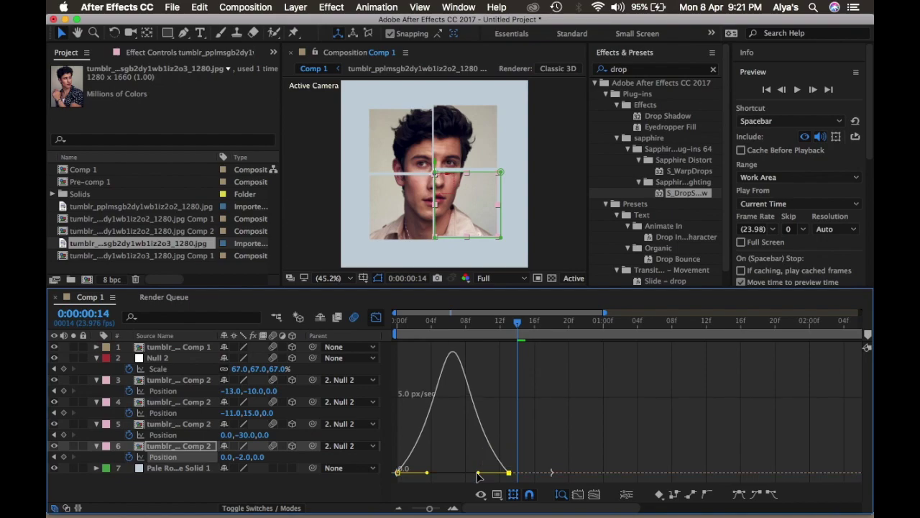
left_click(376, 317)
key("space")
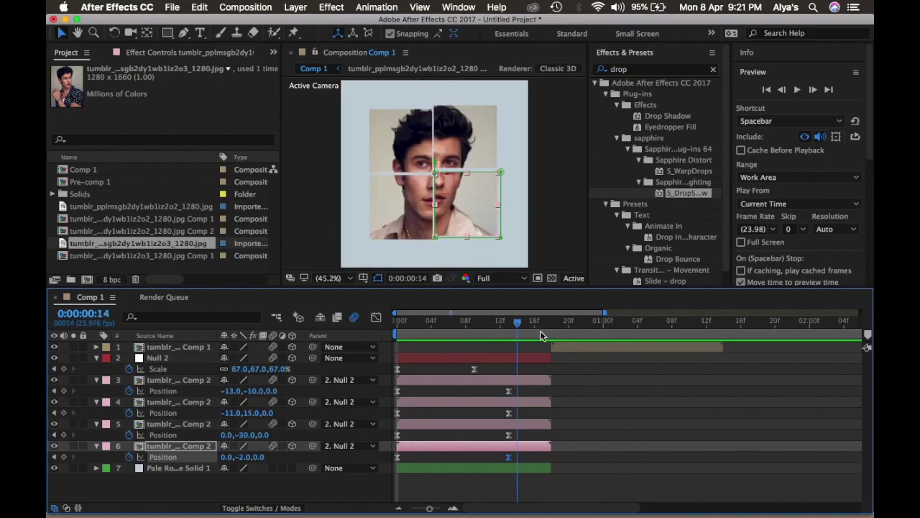
Keyframe Null 2's X Rotation and Y Rotation at 0° on frame 7.
left_click(454, 330)
left_click(455, 354)
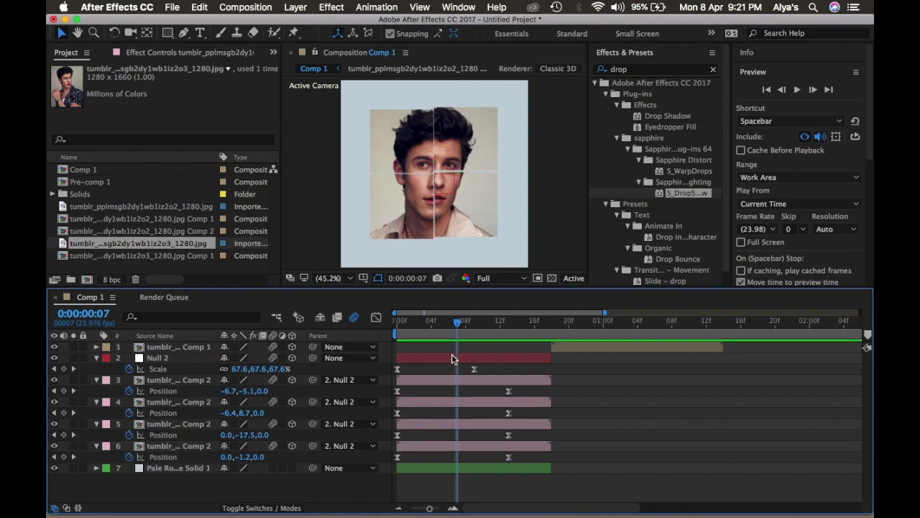
left_click(453, 353)
key("r")
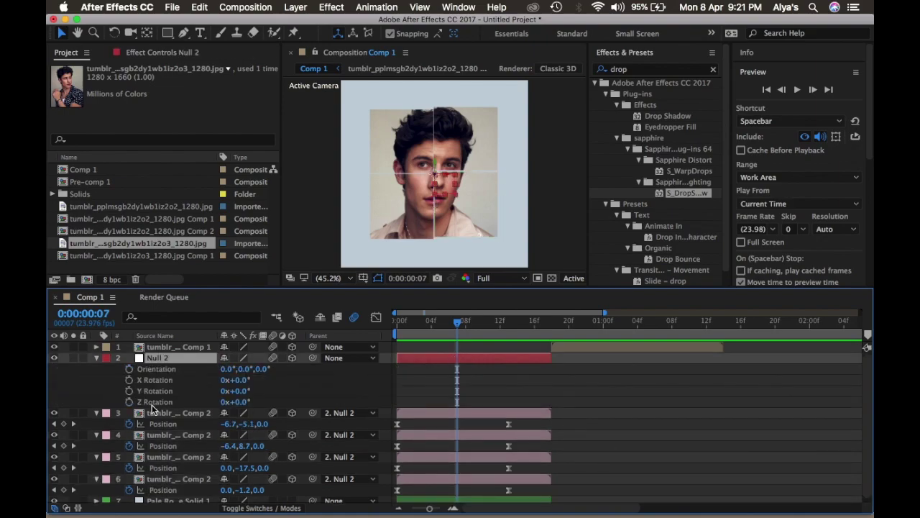
left_click(129, 391)
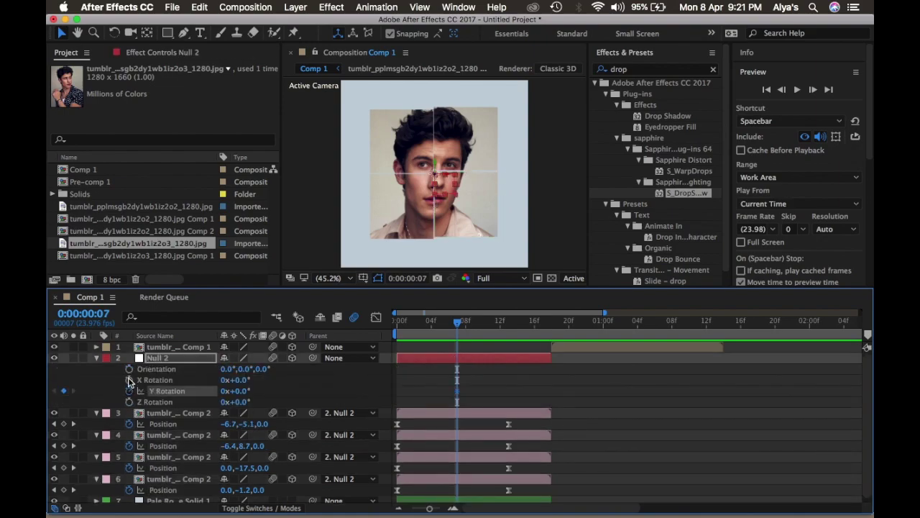
left_click(129, 380)
Set Null 2's X Rotation to -32° and Y Rotation to 40° at frame 17.
left_click(540, 325)
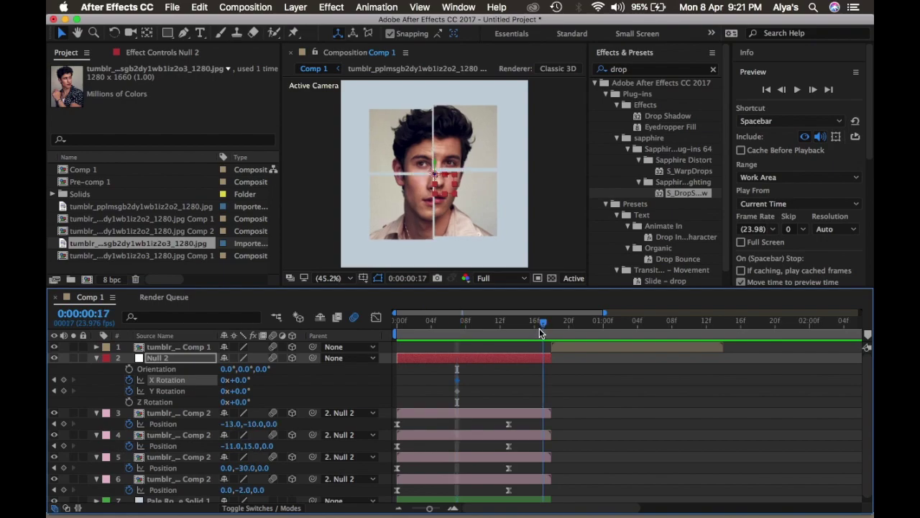
left_click(241, 380)
type("-33")
key("Return")
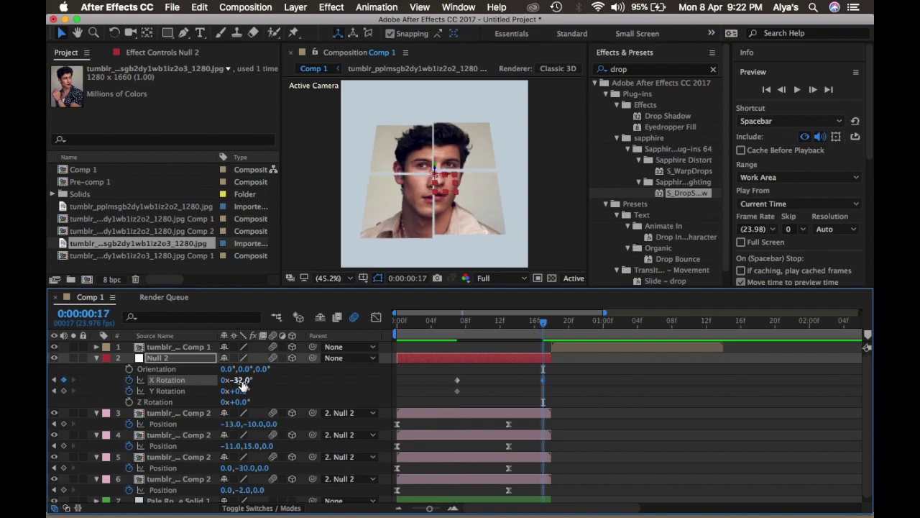
left_click(236, 390)
type("40")
key("Return")
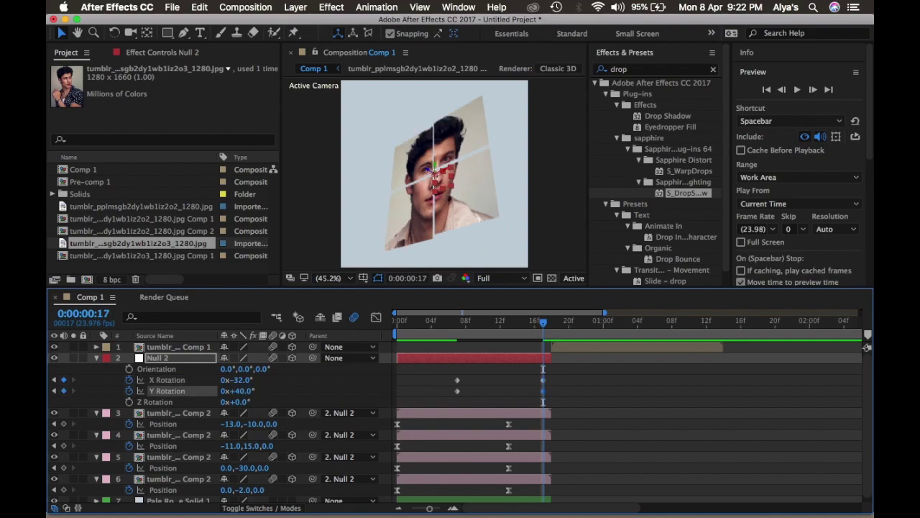
Apply Easy Ease to Null 2's rotation keyframes and bend the X Rotation curve so it accelerates into frame 17.
left_click_drag(444, 373, 563, 396)
key("F9")
left_click(441, 374)
left_click(458, 379)
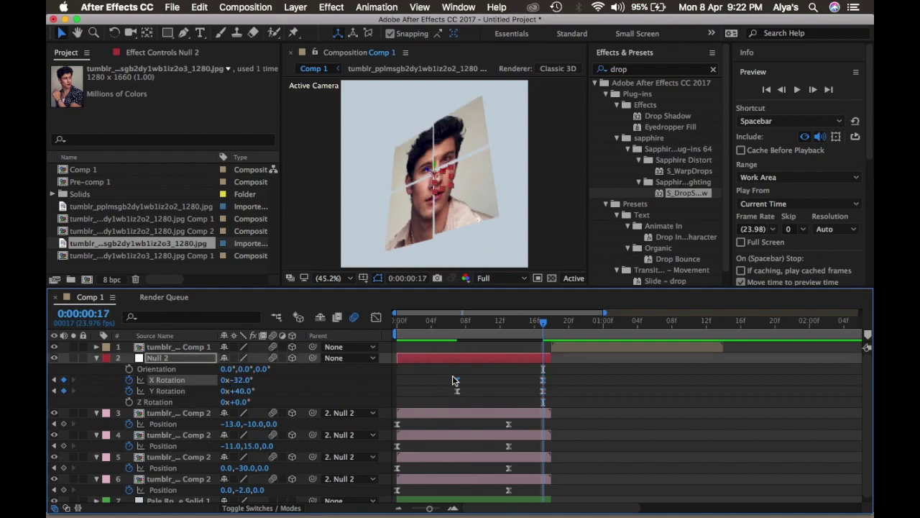
left_click(376, 318)
left_click_drag(515, 473, 594, 367)
left_click(377, 318)
Bend Null 2's Y Rotation curve so it accelerates sharply into frame 17, and preview the transition from the start.
left_click(458, 391)
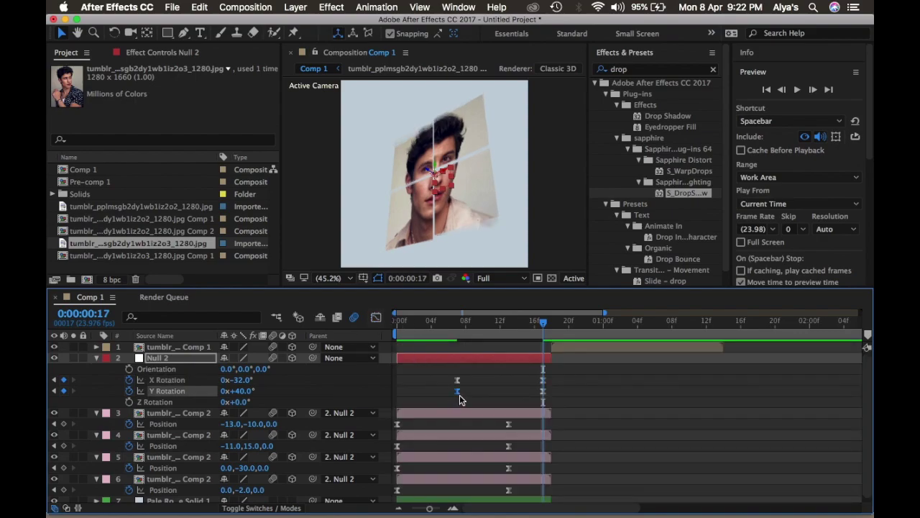
left_click(376, 318)
left_click_drag(515, 351, 540, 455)
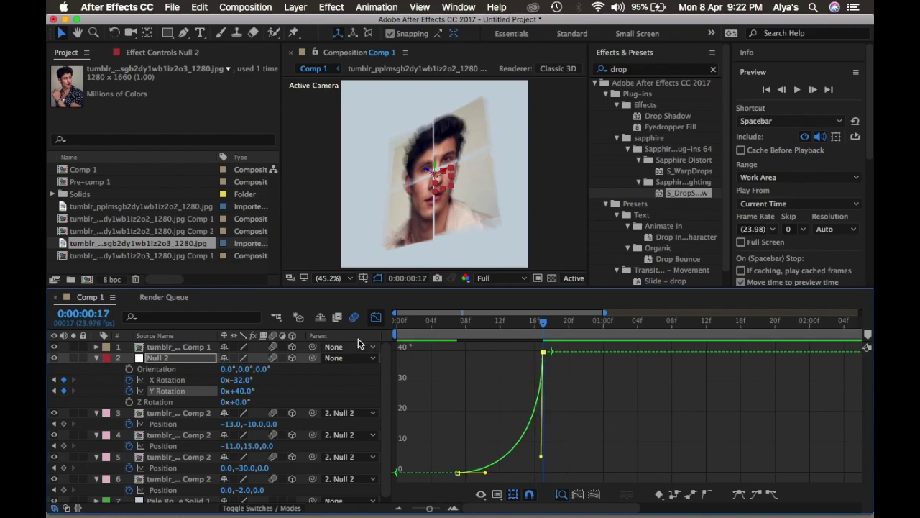
left_click(376, 318)
key("space")
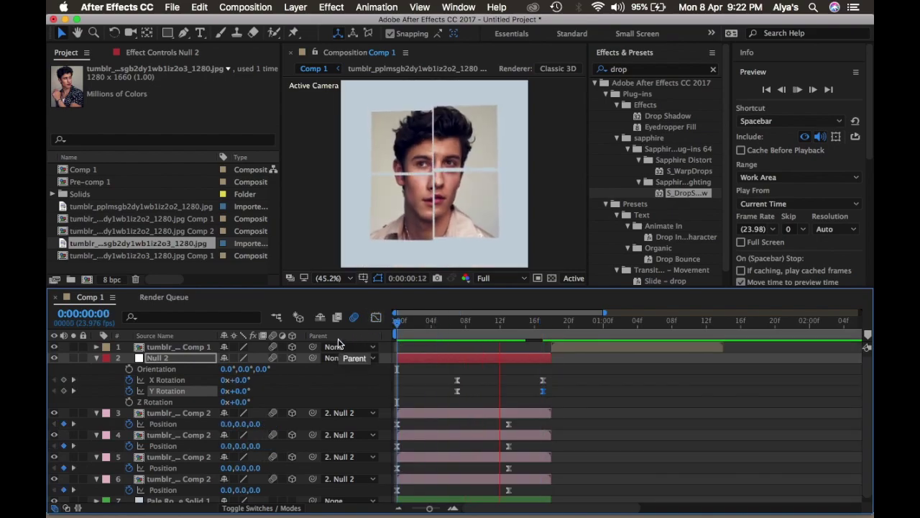
key("space")
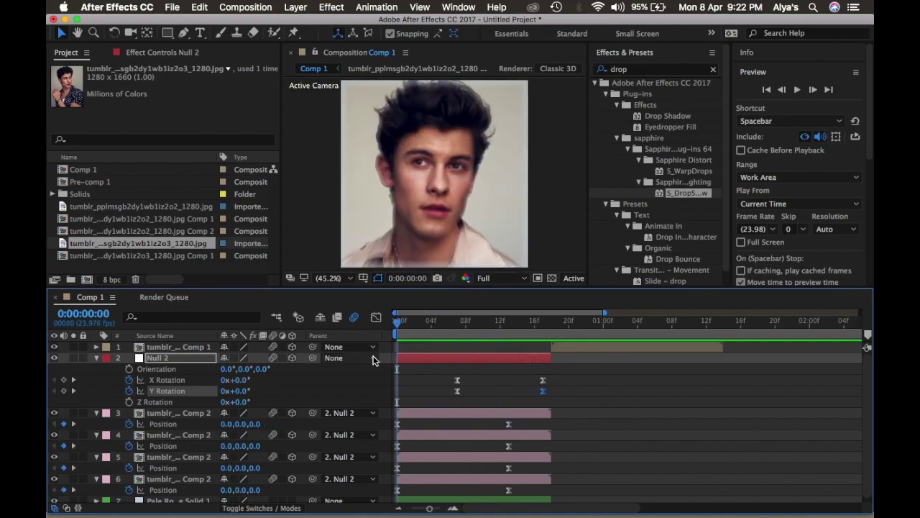
left_click_drag(397, 321, 369, 372)
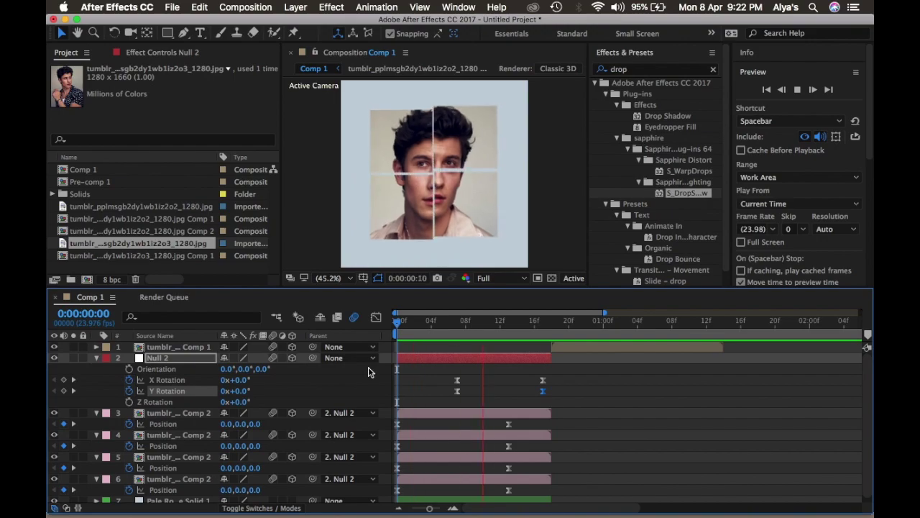
Collapse the revealed layer properties at frame 18 and duplicate the second portrait layer three times.
left_click(544, 328)
left_click_drag(544, 329, 552, 331)
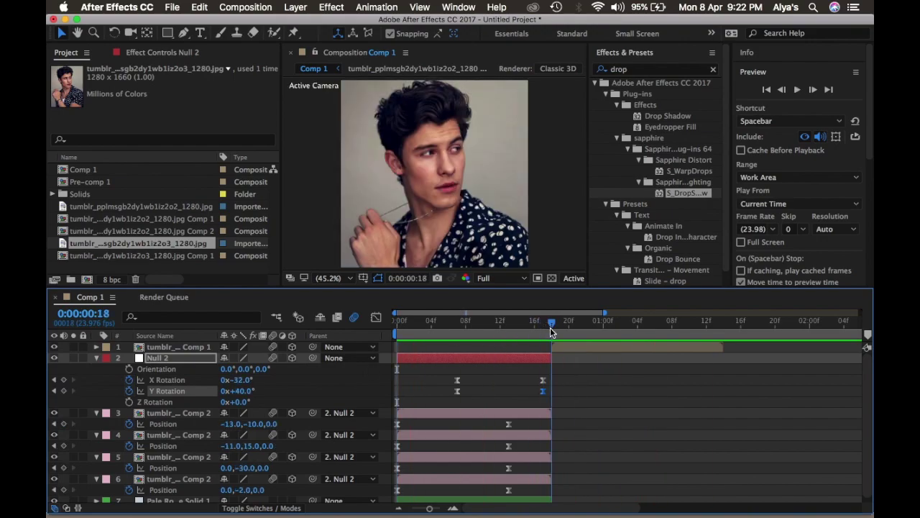
left_click(579, 355)
key("u")
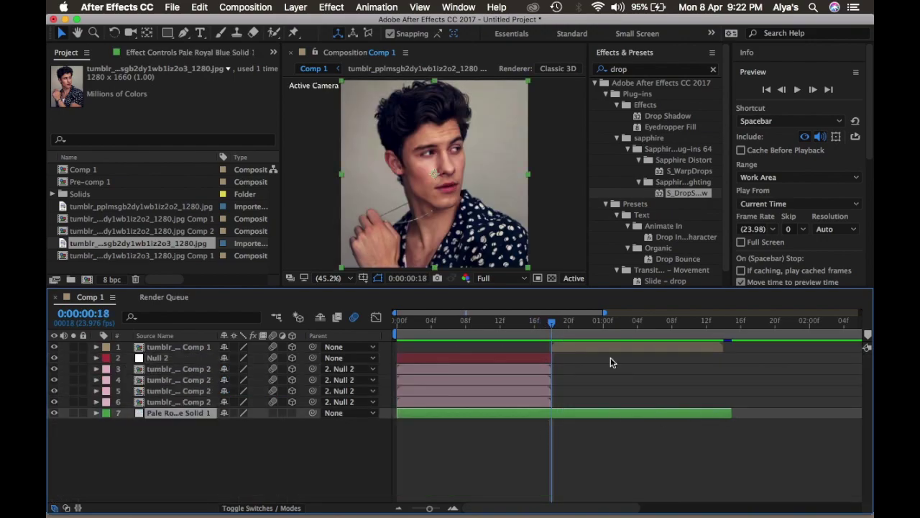
left_click(602, 347)
key("super+d")
key("super+d")
key("super+d")
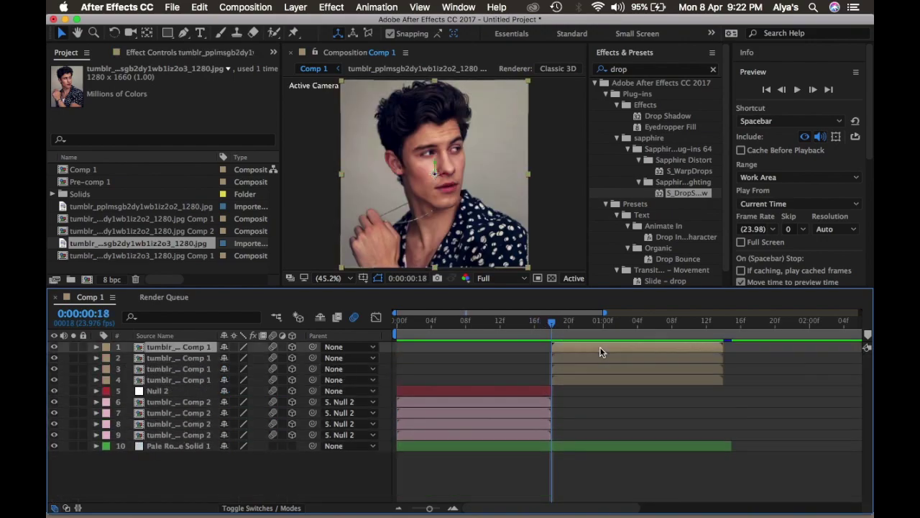
Change the label colour of the four second-portrait layers to yellow.
left_click(598, 380, "shift")
left_click(107, 379)
left_click(130, 329)
Add a 3D null object above the yellow layers and trim it to their span, from 0:00:00:18 to 0:00:01:14.
left_click(573, 347)
left_click(296, 7)
mouse_move(324, 23)
left_click(489, 76)
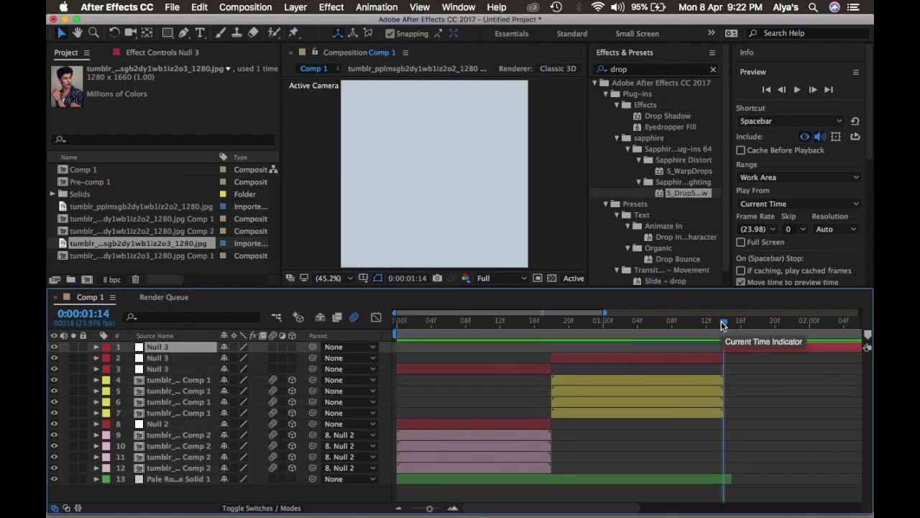
left_click(307, 358)
Copy the quarter masks from the first three pink layers onto the corresponding yellow second-portrait layers.
left_click(364, 278)
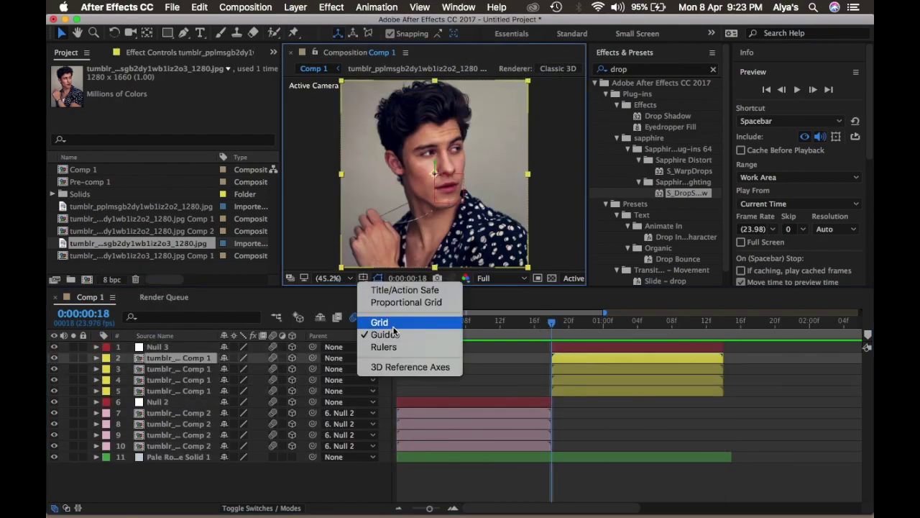
left_click(474, 413)
key("m")
left_click(150, 424)
left_click(497, 446)
key("m")
left_click(486, 481)
key("m")
left_click(590, 375)
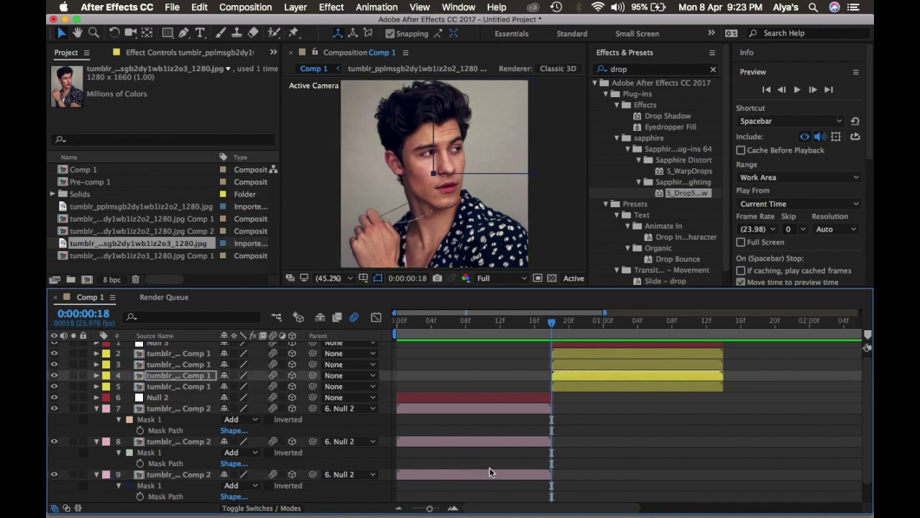
Copy the last pink layer's mask onto the remaining yellow layer and collapse the revealed mask properties.
left_click(514, 483)
key("m")
left_click(150, 485)
key("u")
key("u")
Parent the four yellow layers to Null 3 and set the null's Scale to 67%.
left_click(586, 390)
left_click(575, 358, "shift")
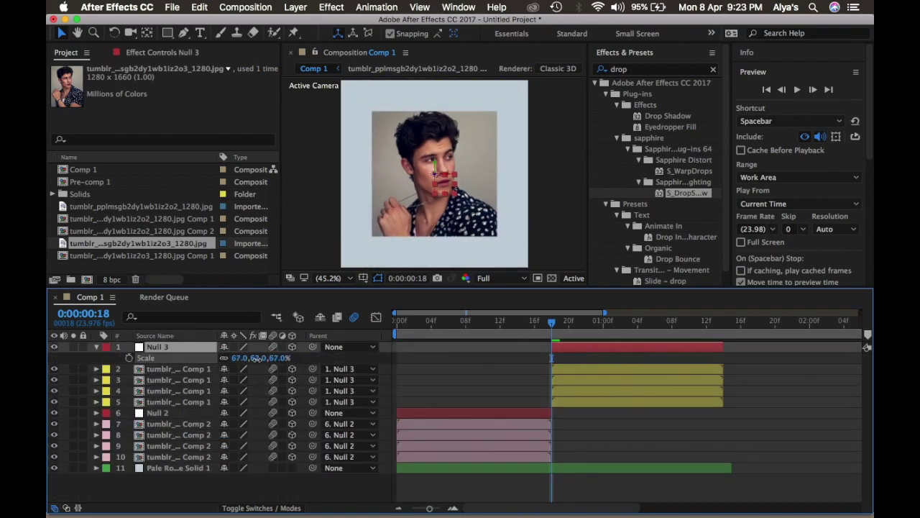
Set the second portrait's Positions to -15, -9, 0 upper-left; 0, 7, 0 lower-left; 0, -33, 0 upper-right; 14, -12, 0 lower-right.
left_click(569, 369)
key("p")
left_click(572, 391)
key("p")
left_click_drag(215, 383, 223, 451)
left_click(572, 413)
key("p")
left_click(572, 434)
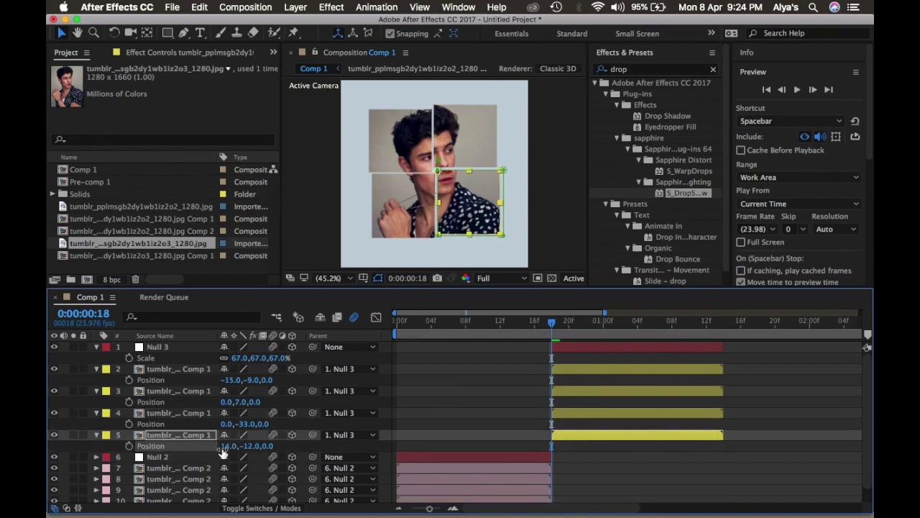
Preview the composition from its first frame with the second portrait's offset quarters.
left_click(515, 435)
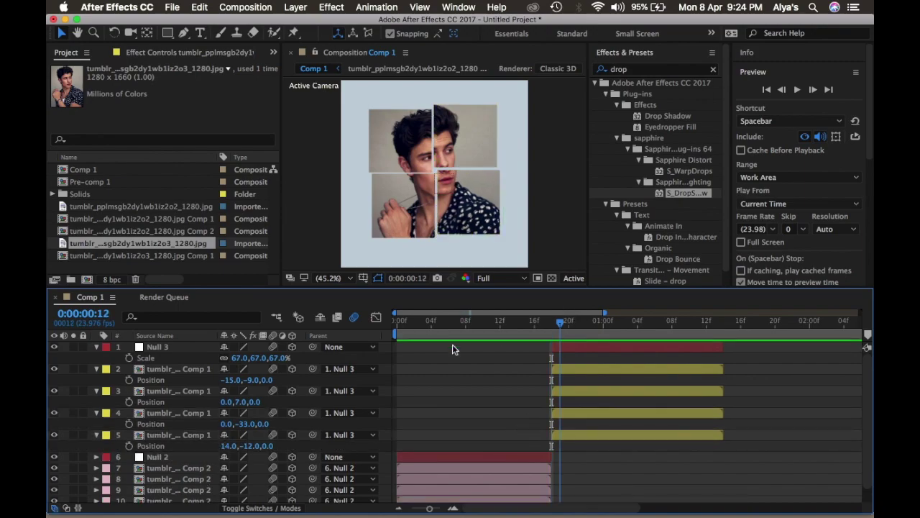
key("Home")
key("space")
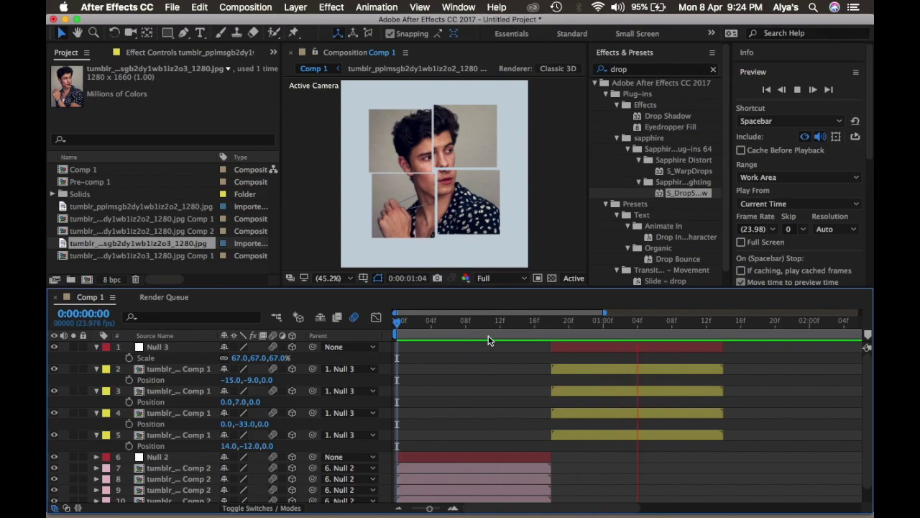
Set the upper-right quarter's Position to 0, -37, 0 and the upper-left quarter's Position to -21, -19, 0.
left_click(576, 324)
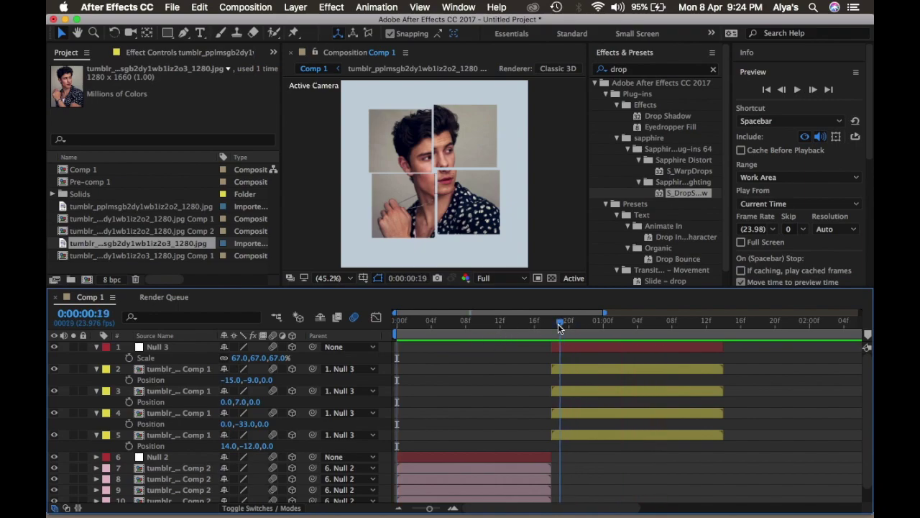
left_click(243, 424)
left_click_drag(243, 424, 241, 424)
left_click_drag(228, 379, 242, 383)
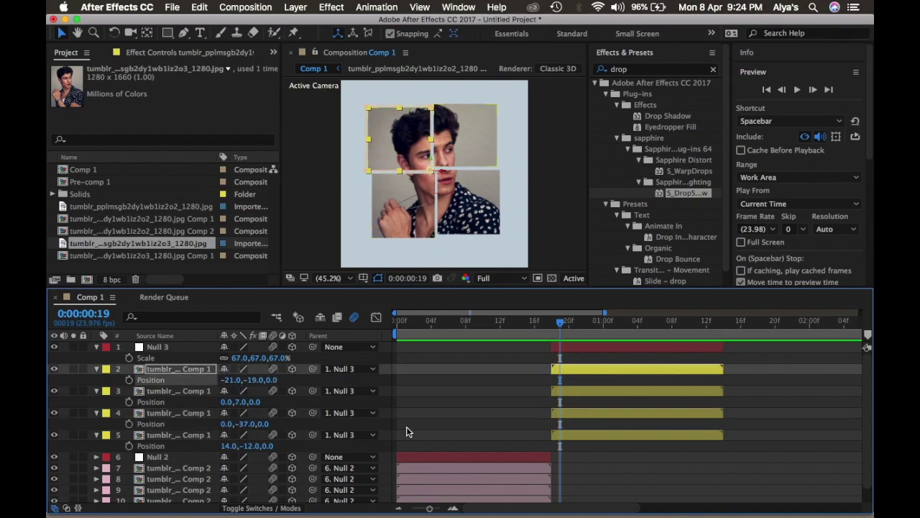
left_click(510, 434)
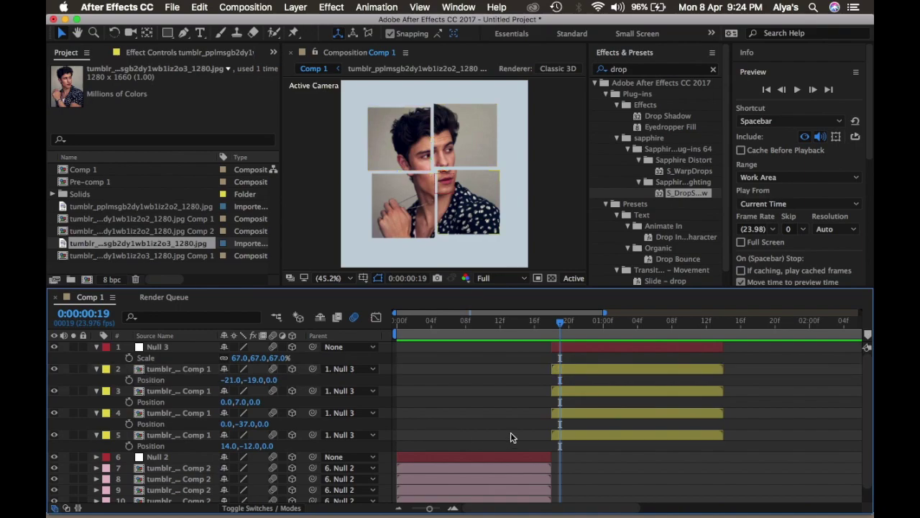
Set the second portrait's lower-left quarter Position to 8, 0, 0.
left_click(559, 413)
left_click(565, 434)
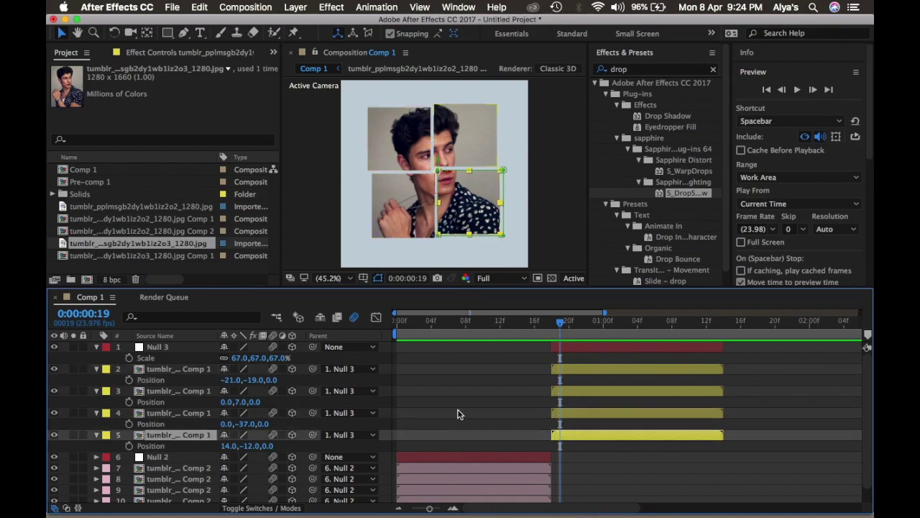
left_click(563, 370)
left_click(563, 383)
left_click(563, 388)
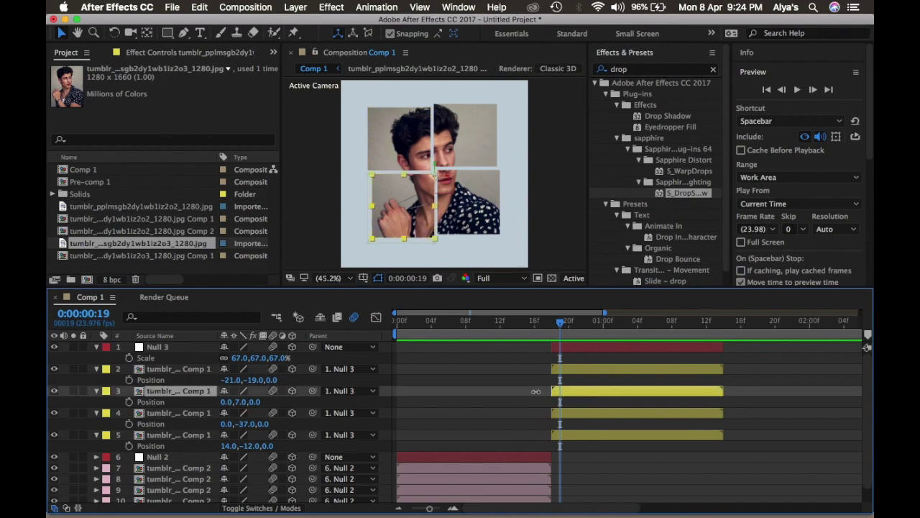
left_click_drag(244, 405, 227, 402)
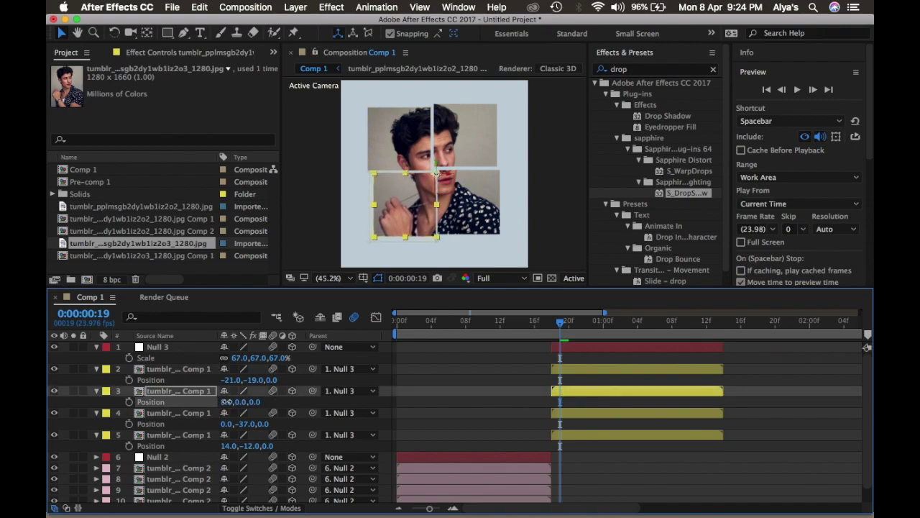
left_click(506, 367)
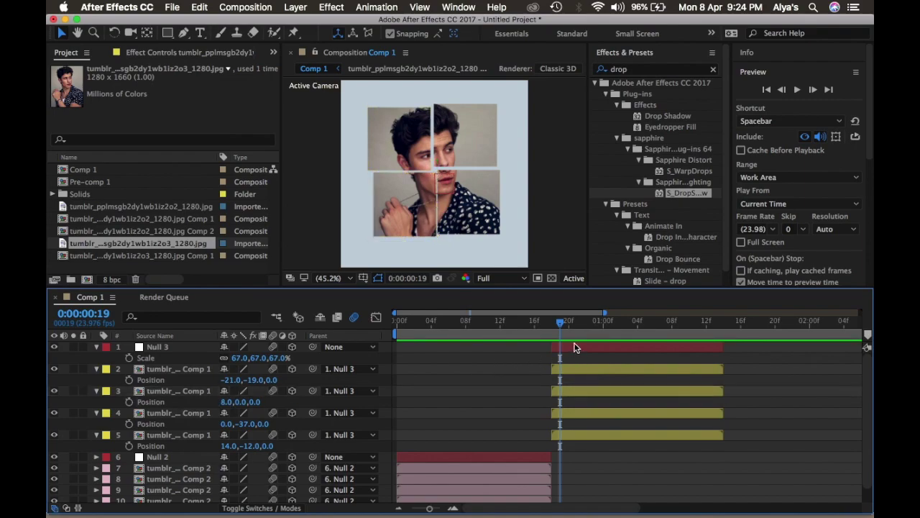
Set the upper-left quarter's Position to -22, -19, 0 and the lower-right quarter's Position to 26, -6, 0.
left_click_drag(226, 380, 230, 383)
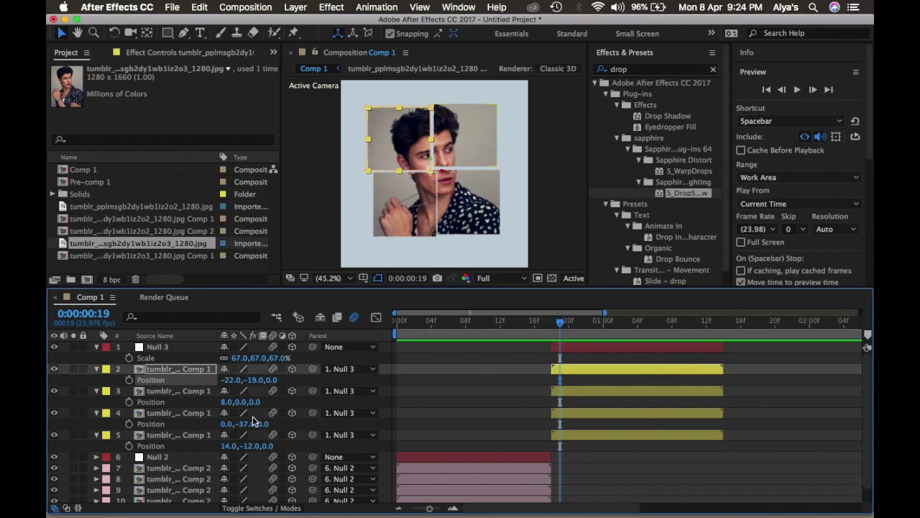
left_click(609, 417)
left_click(587, 436)
mouse_move(228, 446)
left_mouse_down()
mouse_move(253, 447)
mouse_move(236, 446)
left_mouse_up()
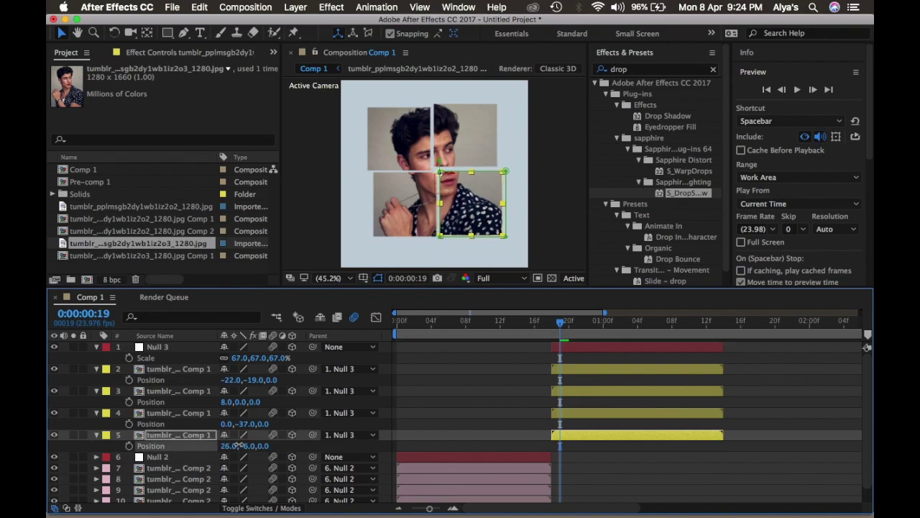
Add starting Position keyframes to all four yellow layers at 0:00:00:18.
left_click(552, 324)
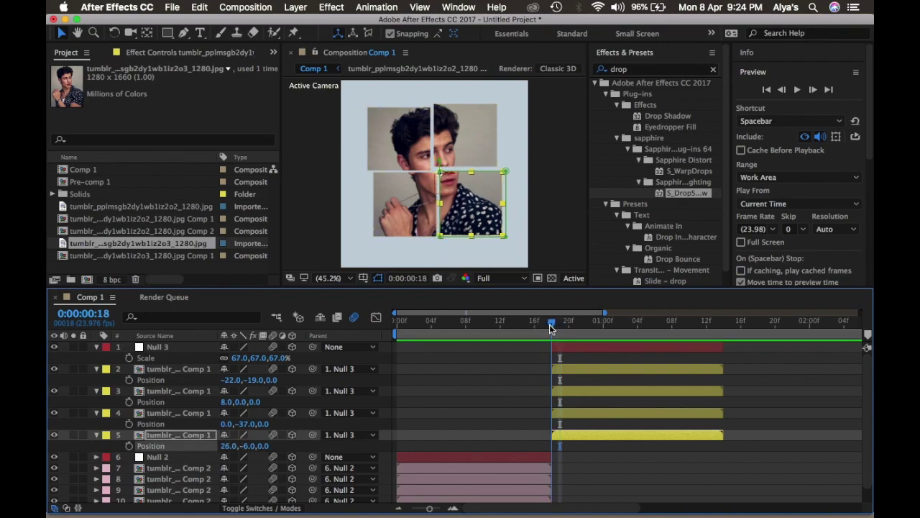
left_click(129, 380)
left_click(129, 402)
left_click(129, 424)
left_click(129, 446)
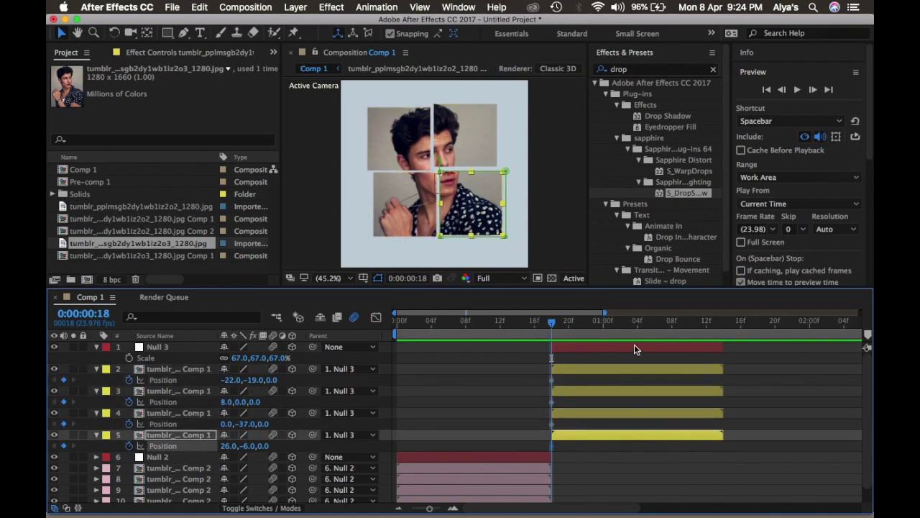
At about 0:00:01:06, keyframe the upper-left, lower-left and upper-right quarters' Positions to 0, 0, 0.
left_click(228, 381)
type("0")
key("Return")
left_click(243, 381)
type("0")
key("Return")
left_click(227, 402)
type("0")
key("Return")
left_click(245, 424)
type("0")
key("Return")
Set the lower-right quarter's Position to 0, 0, 0 at the same frame and Easy Ease all the yellow layers' Position keyframes.
left_click(248, 445)
type("0")
key("Return")
left_click(227, 446)
type("0")
key("Return")
left_click_drag(544, 381, 674, 446)
left_click(507, 384)
At 0:00:00:18, keyframe Null 3's X Rotation at 32° and Y Rotation at -40°.
left_click(551, 322)
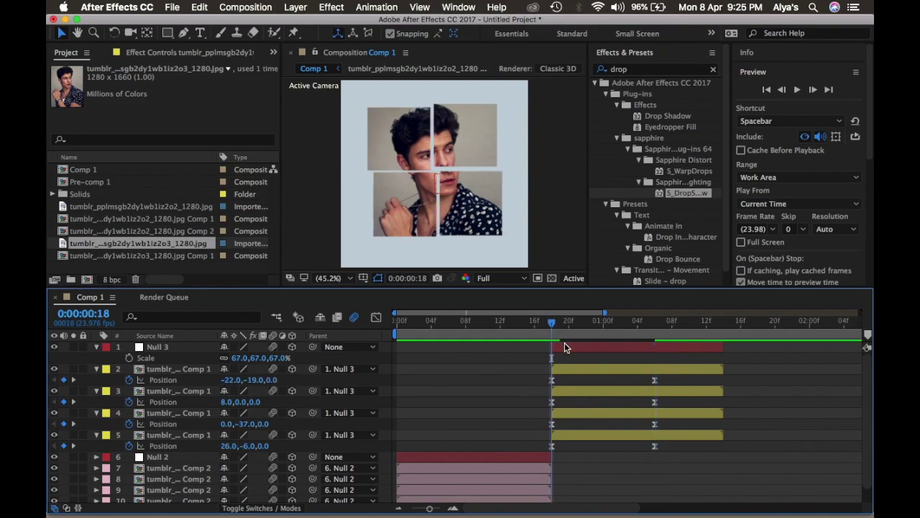
left_click(565, 345)
key("r")
left_click(129, 368)
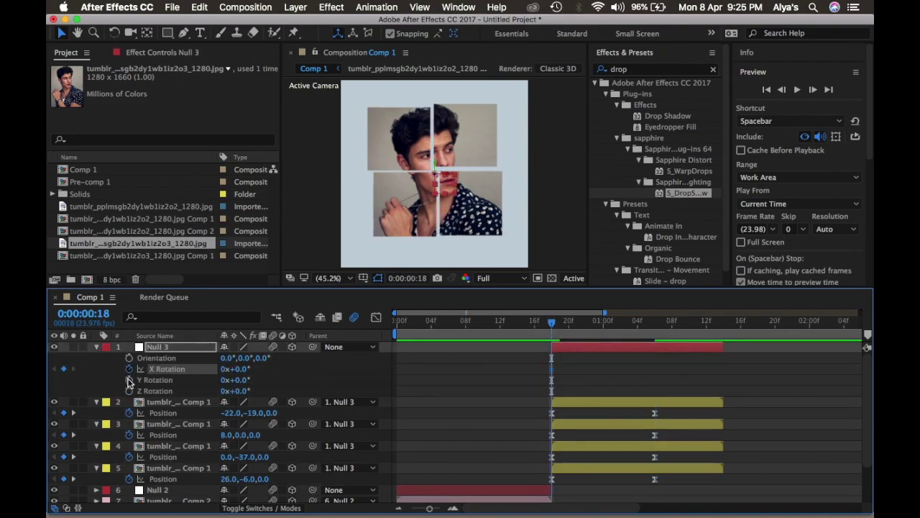
left_click(129, 380)
key("Return")
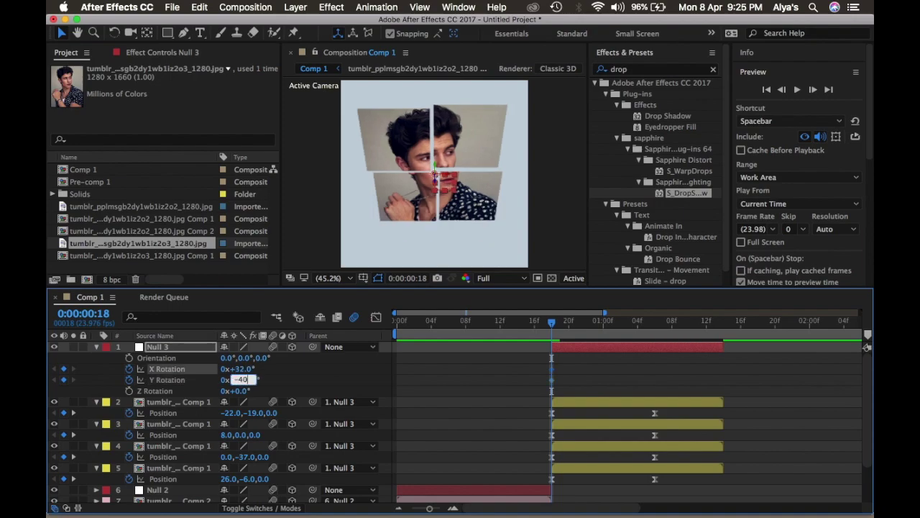
type("-40")
key("Return")
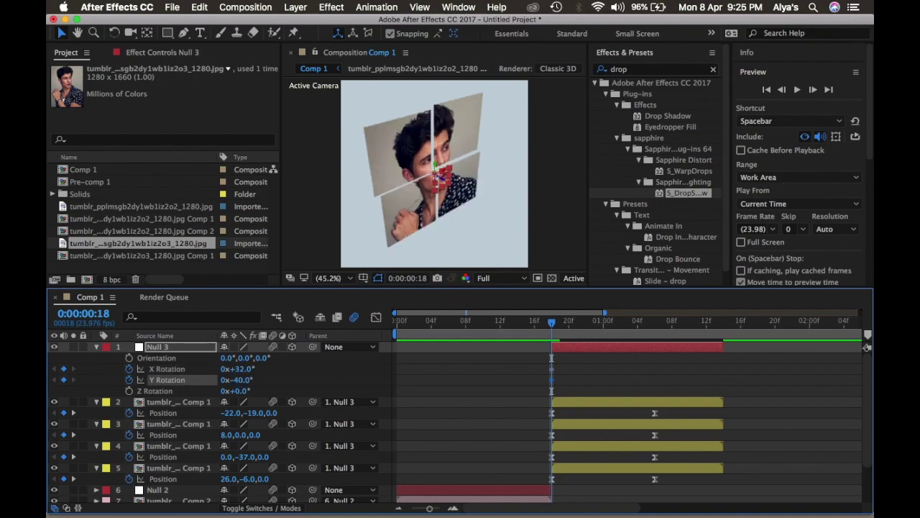
At 0:00:01:03, set Null 3's X and Y Rotation to 0° and Easy Ease the rotation keyframes.
left_click(630, 325)
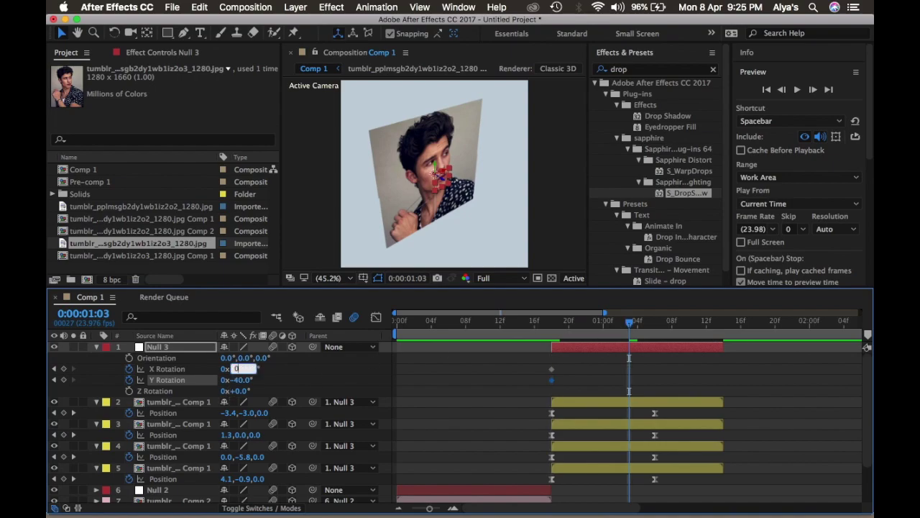
key("Return")
left_click(241, 380)
type("0")
key("Return")
left_click_drag(663, 355, 515, 395)
scroll(515, 389, "down", 3)
scroll(515, 390, "up", 3)
Reshape Null 3's X and Y Rotation curves for a fast start and gradual slowdown, and preview the motion.
left_click(375, 317)
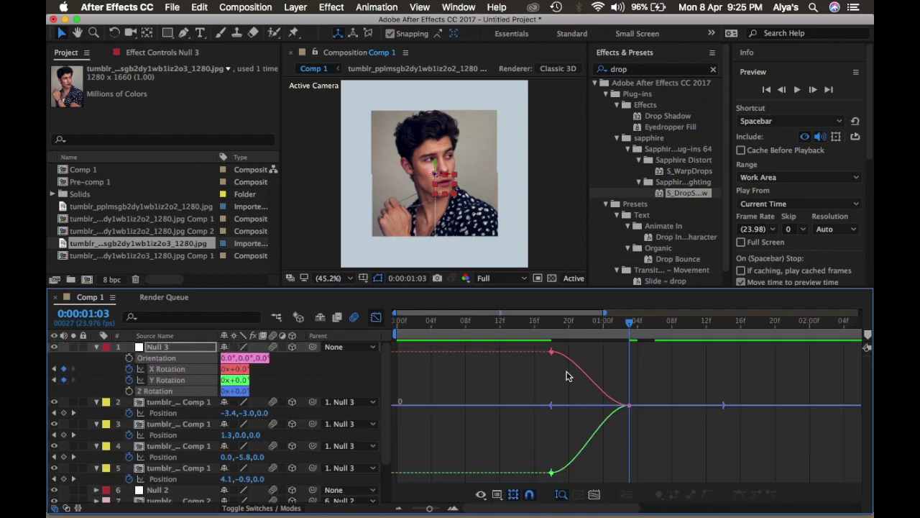
left_click_drag(577, 352, 536, 403)
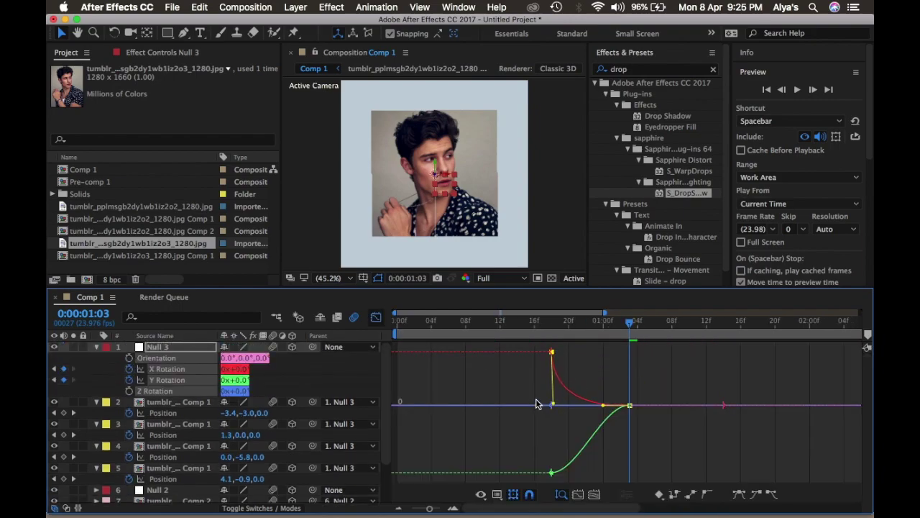
left_click_drag(552, 472, 523, 415)
left_click(375, 317)
left_click(474, 322)
key("space")
key("space")
Sharpen the upper-left quarter's Position speed curve into a narrower central peak and preview it.
left_click(552, 416)
left_click(375, 317)
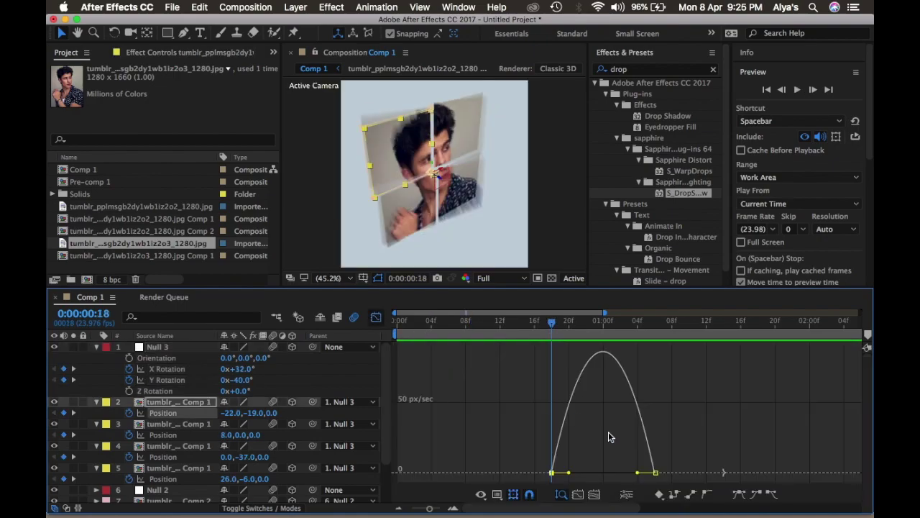
left_click_drag(569, 473, 580, 474)
left_click_drag(638, 473, 629, 472)
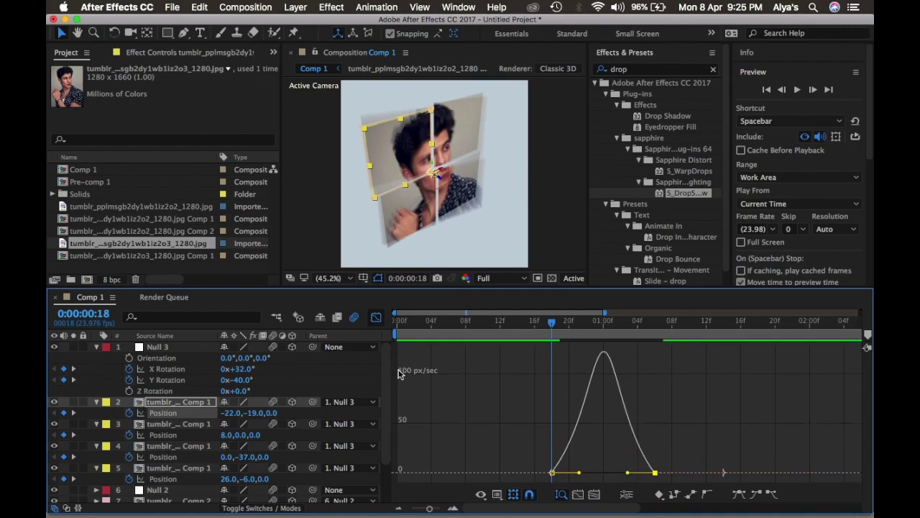
left_click(375, 317)
key("space")
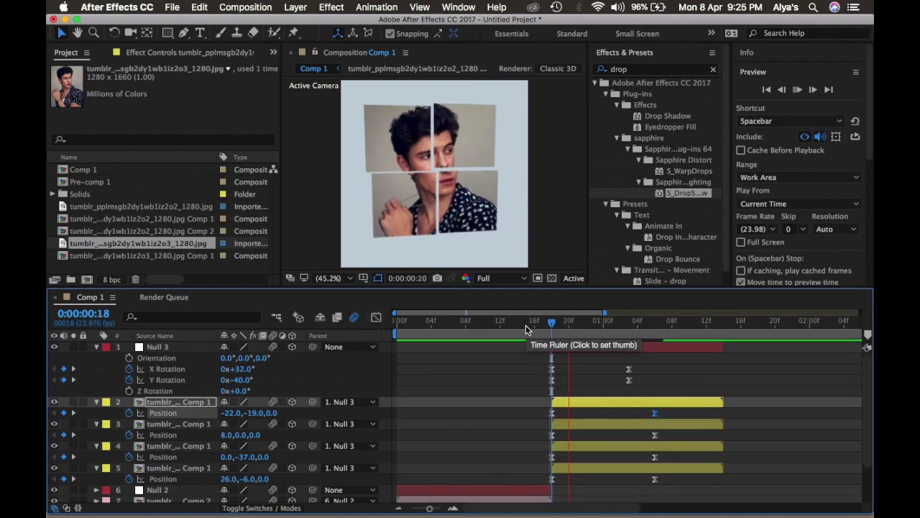
key("space")
Lengthen both easing handles of the lower-left quarter's Position speed curve to form a narrower central peak.
left_click(569, 322)
left_click(553, 435)
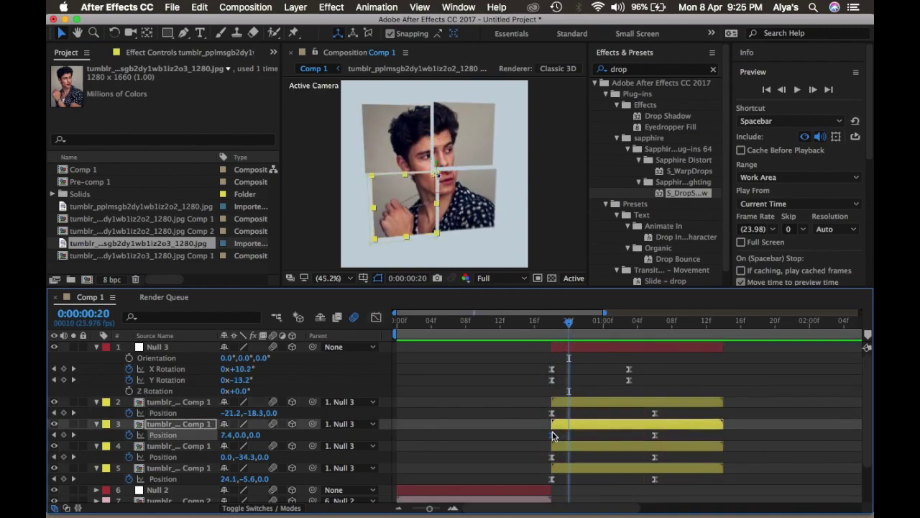
left_click(374, 317)
left_click_drag(568, 473, 630, 474)
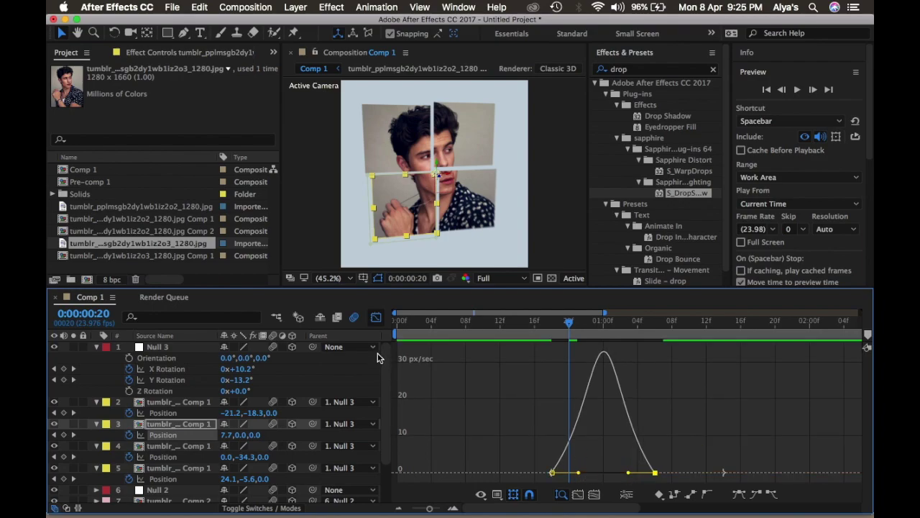
left_click(379, 317)
Lengthen both easing handles of the upper-right quarter's Position speed curve, giving the first keyframe about 47.5% influence.
left_click(553, 457)
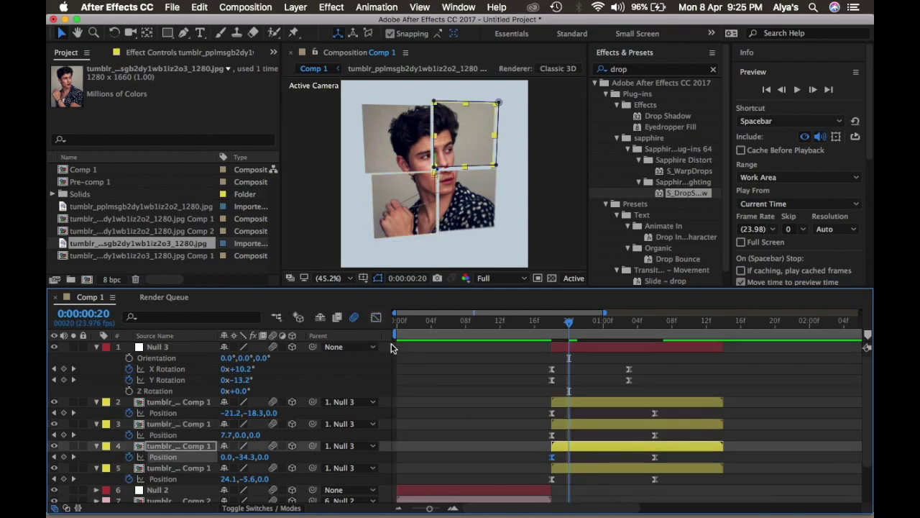
left_click(378, 318)
left_click_drag(568, 473, 580, 472)
left_click_drag(637, 473, 575, 475)
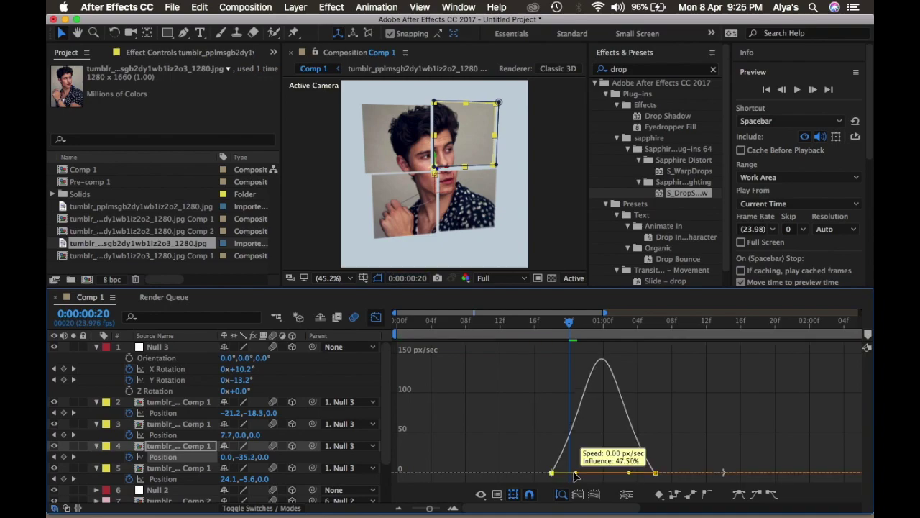
left_click_drag(631, 476, 630, 476)
left_click(376, 317)
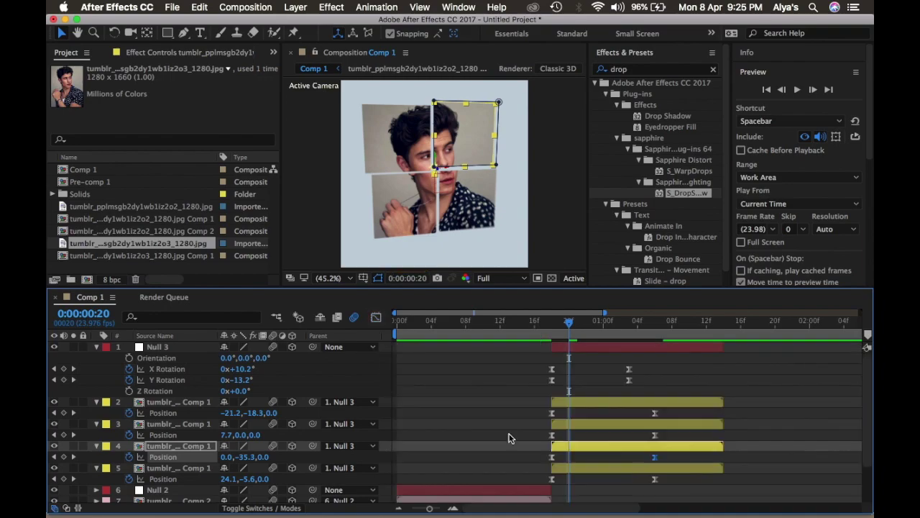
Lengthen both easing handles of the lower-right quarter's Position speed curve to match the other quarters.
scroll(545, 459, "down", 4)
left_click(552, 435)
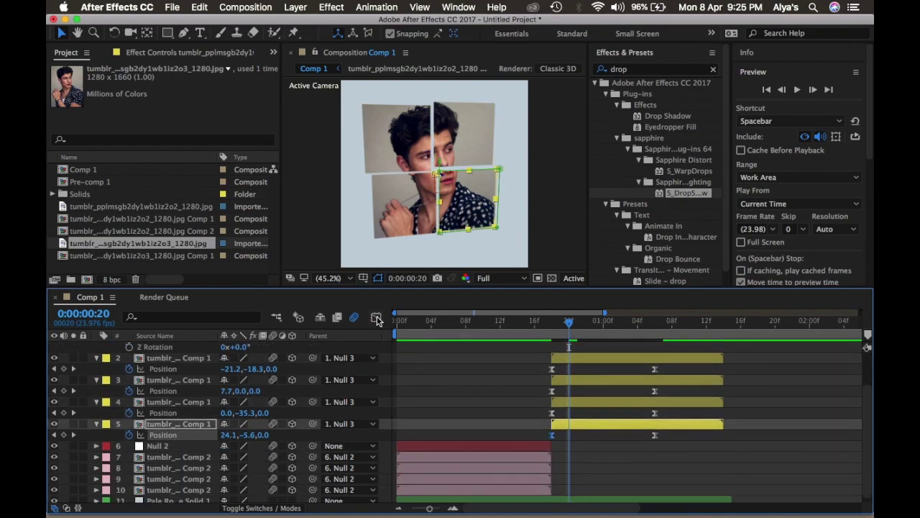
left_click(376, 317)
left_click_drag(569, 473, 577, 474)
left_click_drag(638, 473, 629, 474)
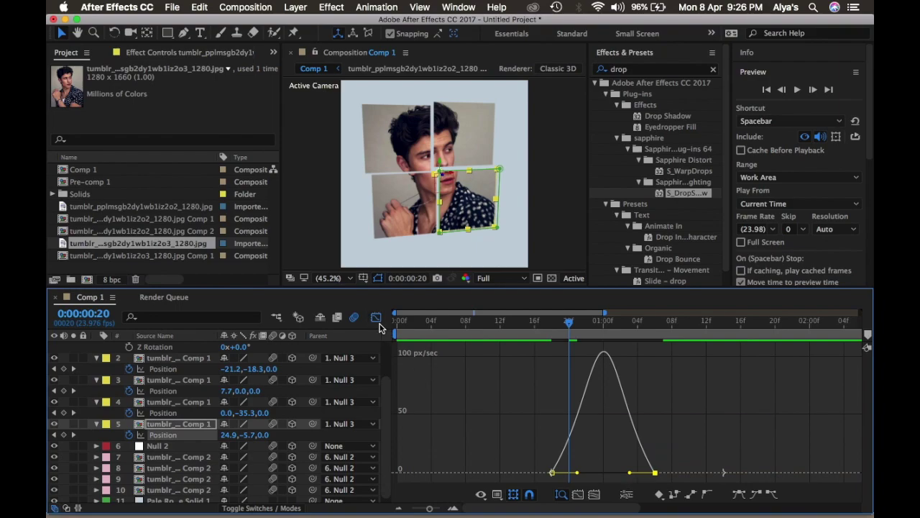
left_click(376, 318)
Play back the full transition between the two portraits from the first frame to check its motion.
left_click(466, 323)
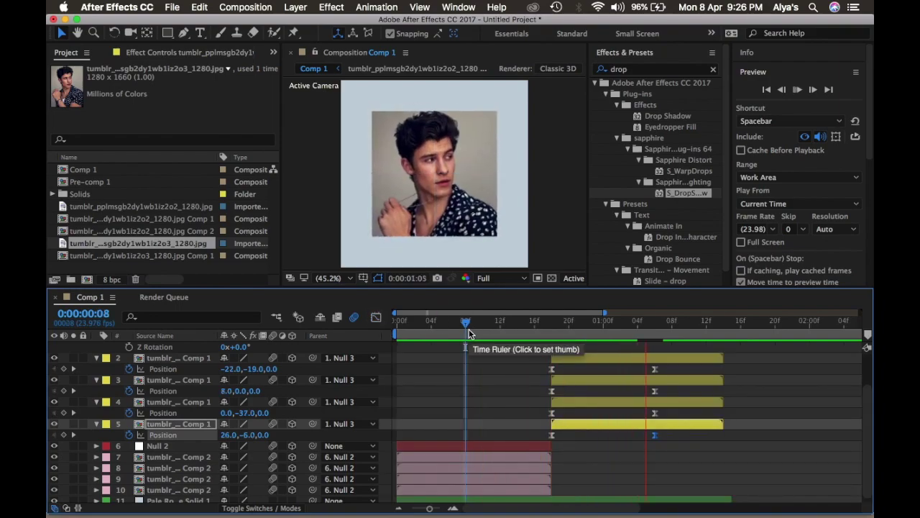
left_click_drag(550, 323, 355, 358)
key("space")
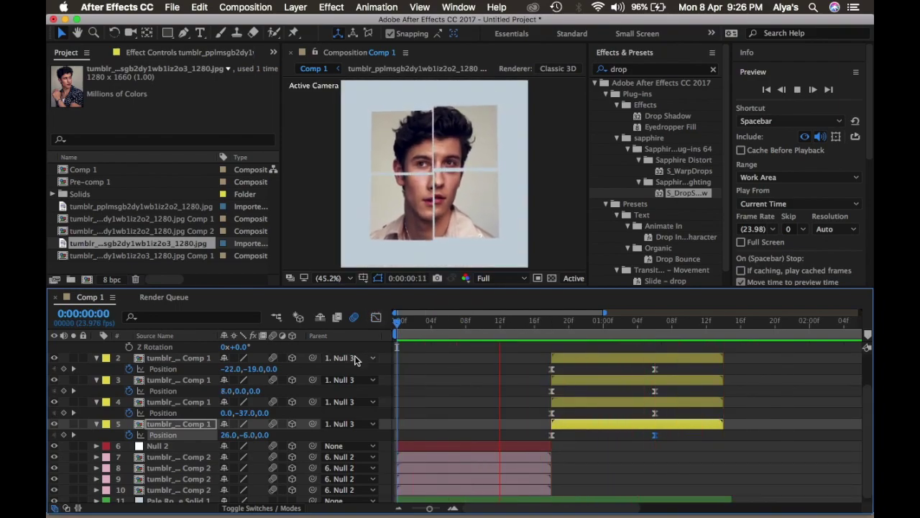
key("space")
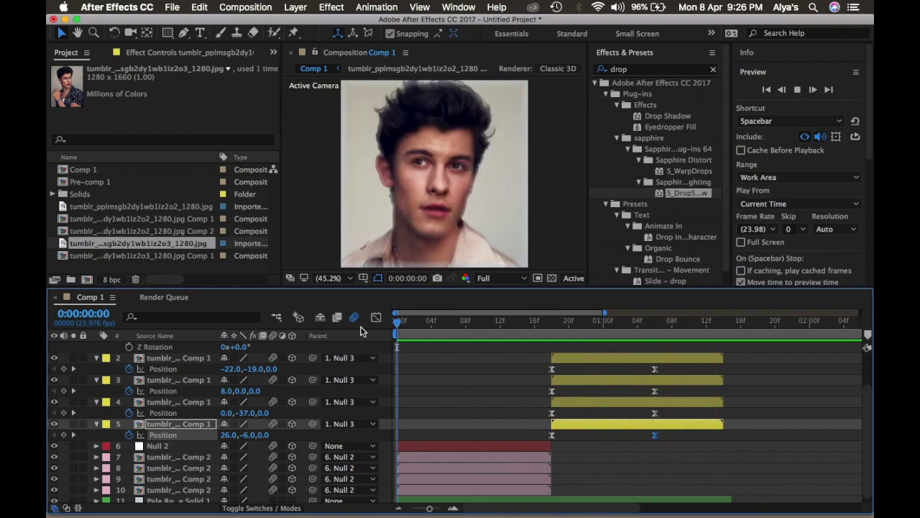
key("space")
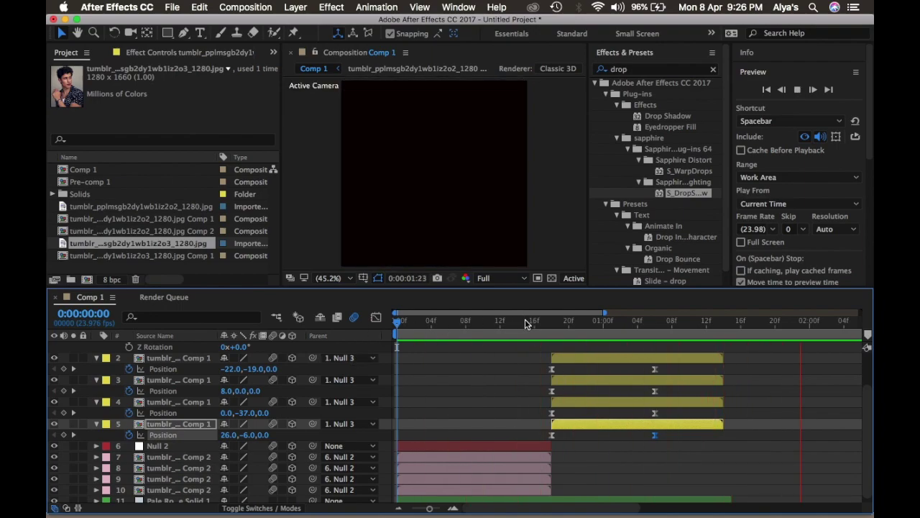
key("space")
key("space")
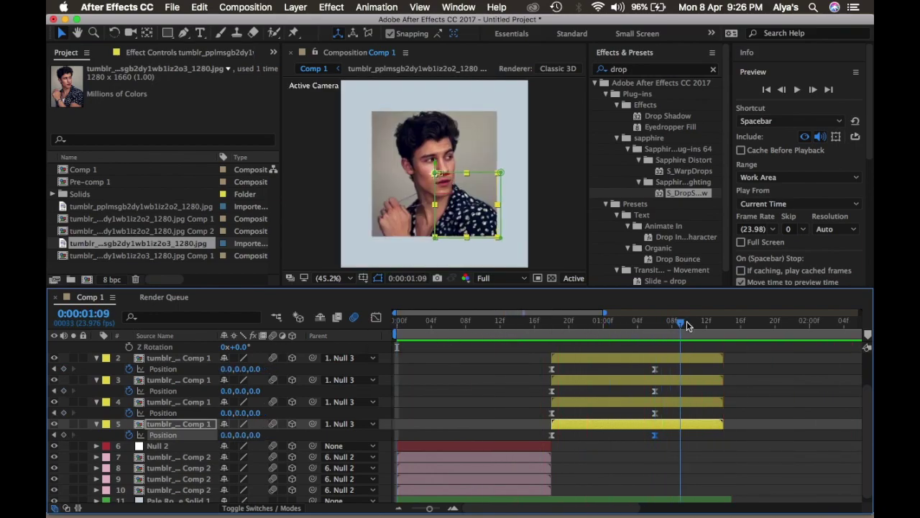
Preview the eased transition from the first frame through to where the second portrait's layers end.
key("space")
key("space")
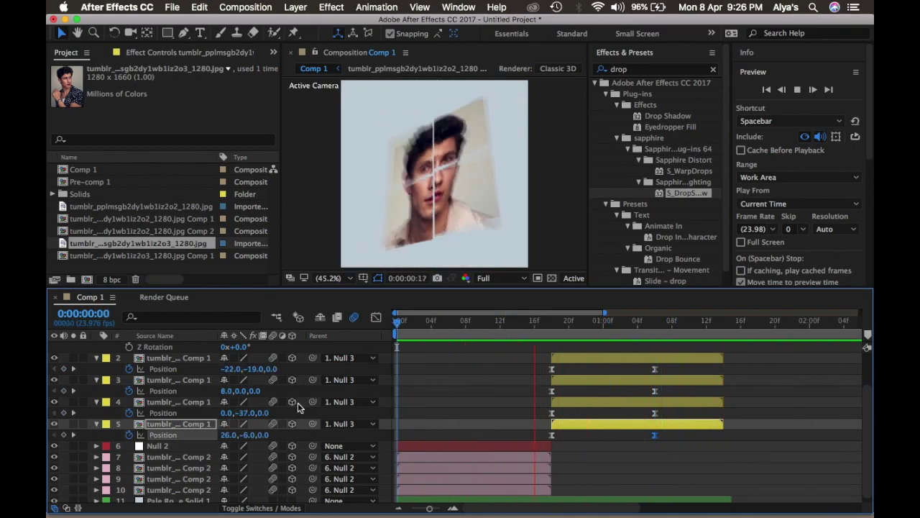
key("space")
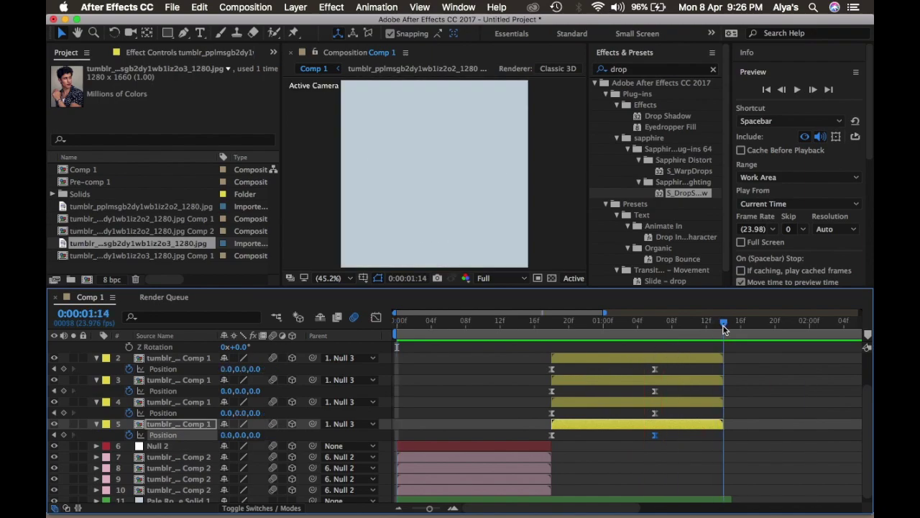
Shorten the composition's duration to 0:00:01:14, where the second portrait's layers end, and replay it.
scroll(725, 351, "up", 2)
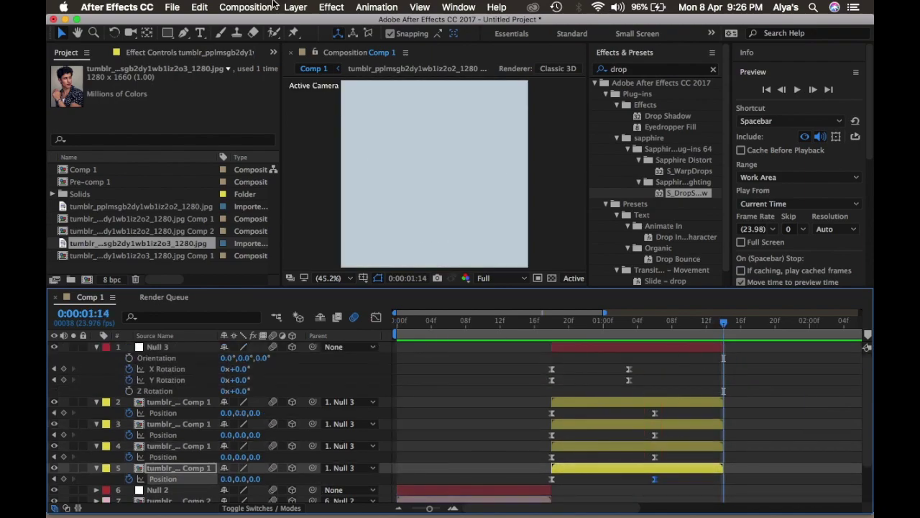
left_click(245, 7)
left_click(273, 41)
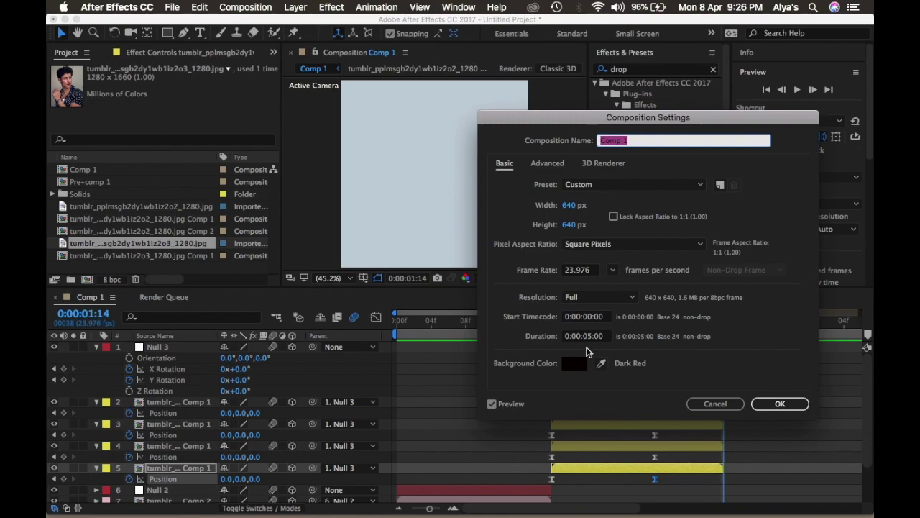
left_click(589, 338)
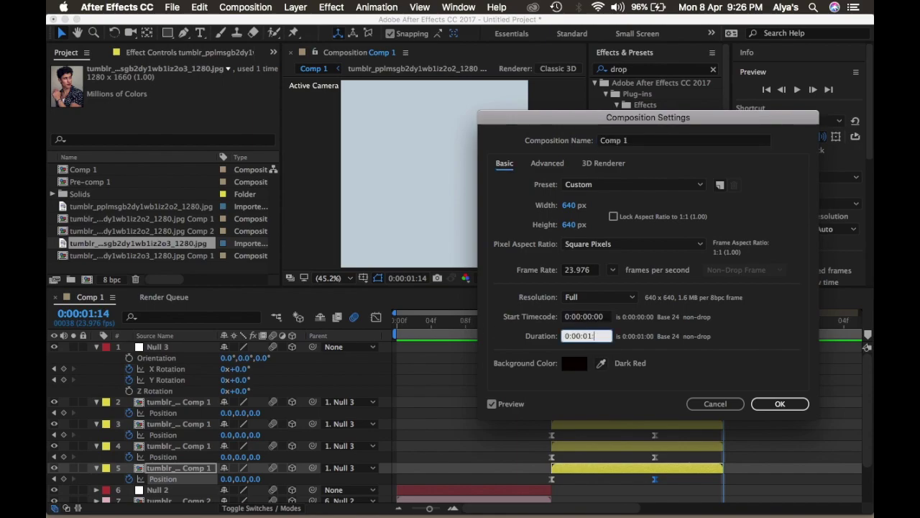
key("Return")
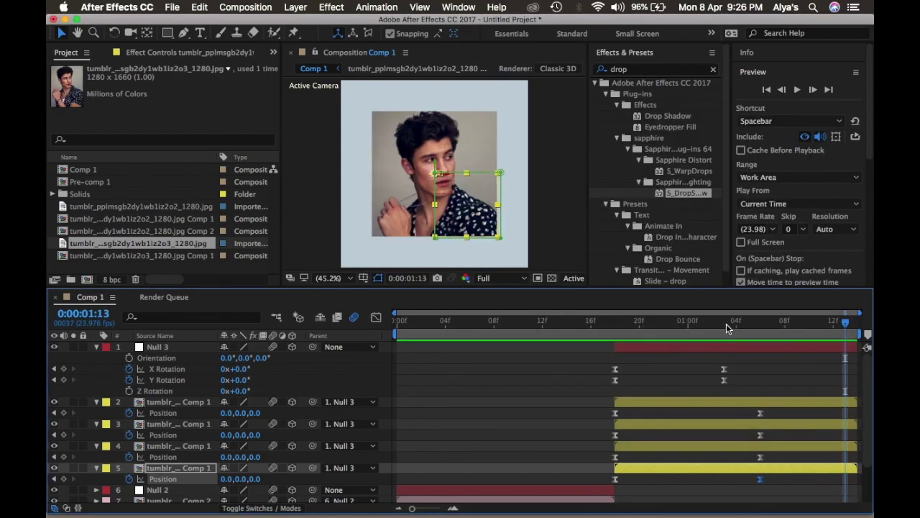
key("space")
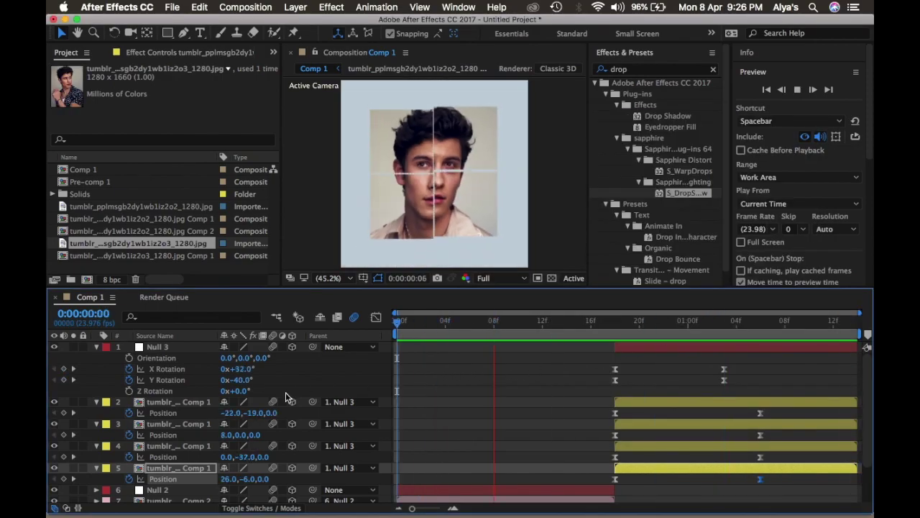
Keyframe the Scale of Null 3 at 67% at 0:00:01:03 and at 87% at 0:00:01:13.
left_click_drag(685, 322, 724, 336)
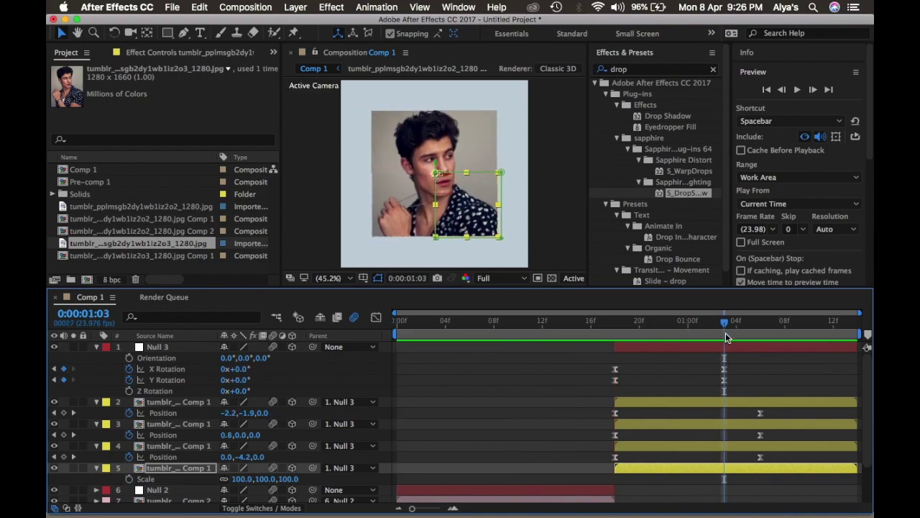
left_click(681, 376)
left_click(695, 348)
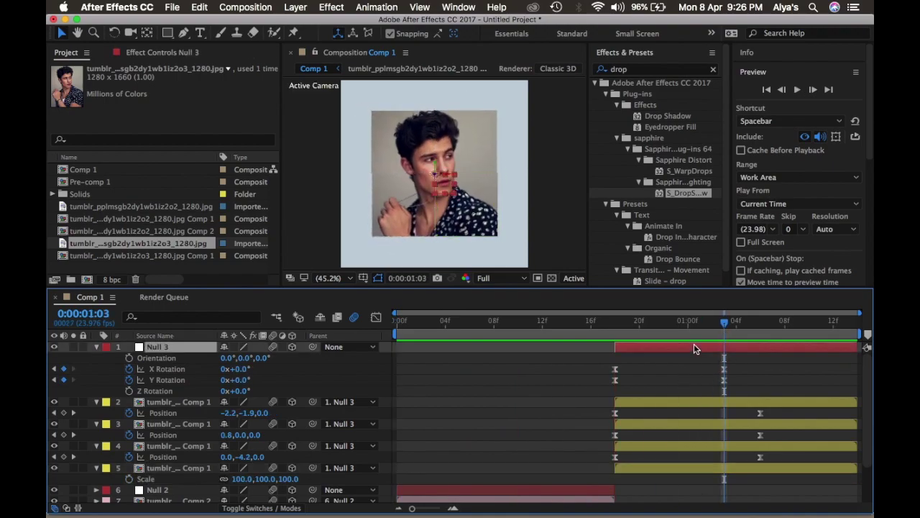
key("s")
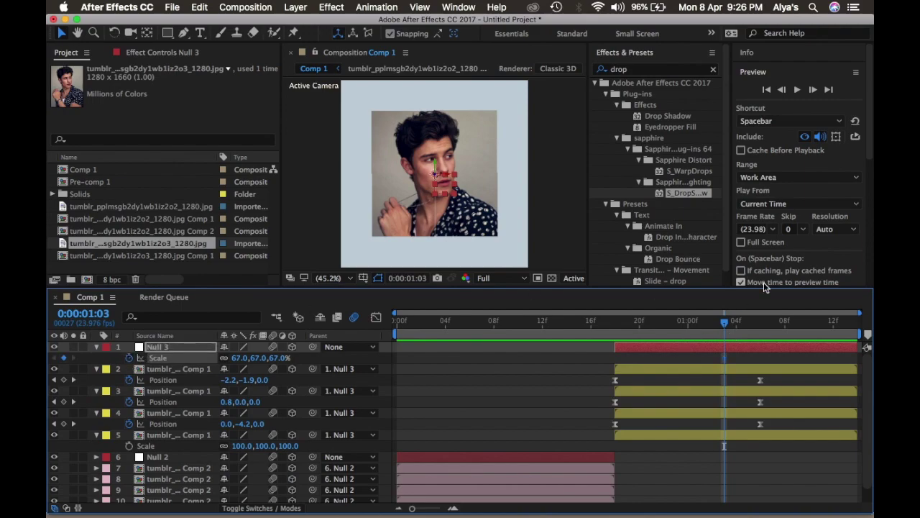
left_click(854, 329)
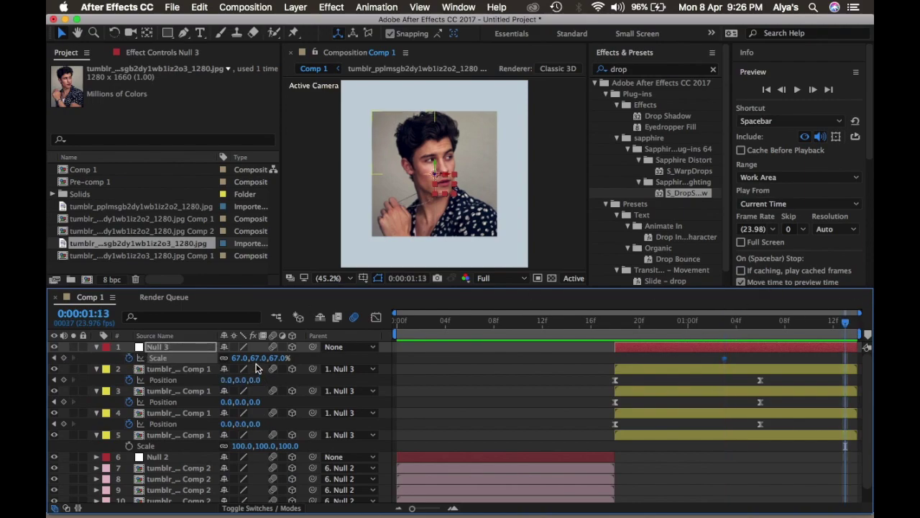
left_click_drag(264, 359, 269, 363)
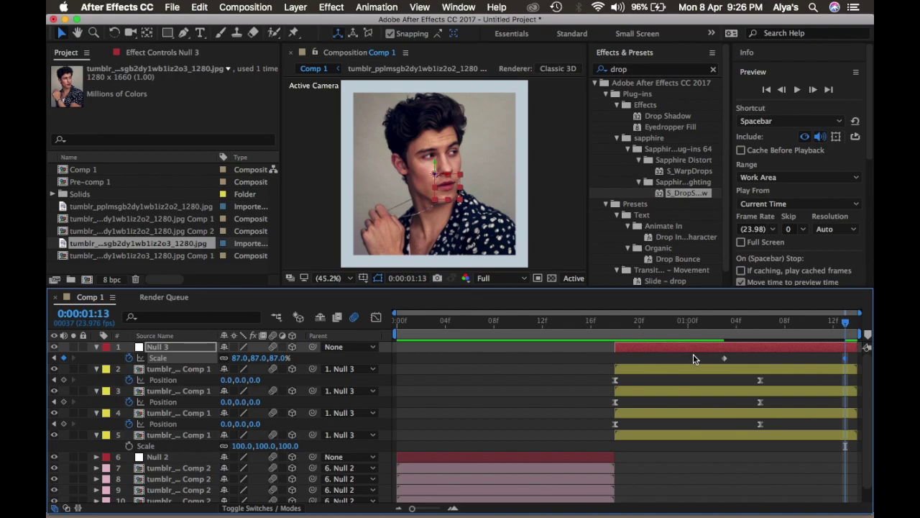
Ease both Scale keyframes of Null 3 and pull the last one's incoming handle steeply down for a sharp rise at the end.
left_click_drag(694, 354, 868, 377)
left_click_drag(687, 358, 845, 358)
left_click(375, 319)
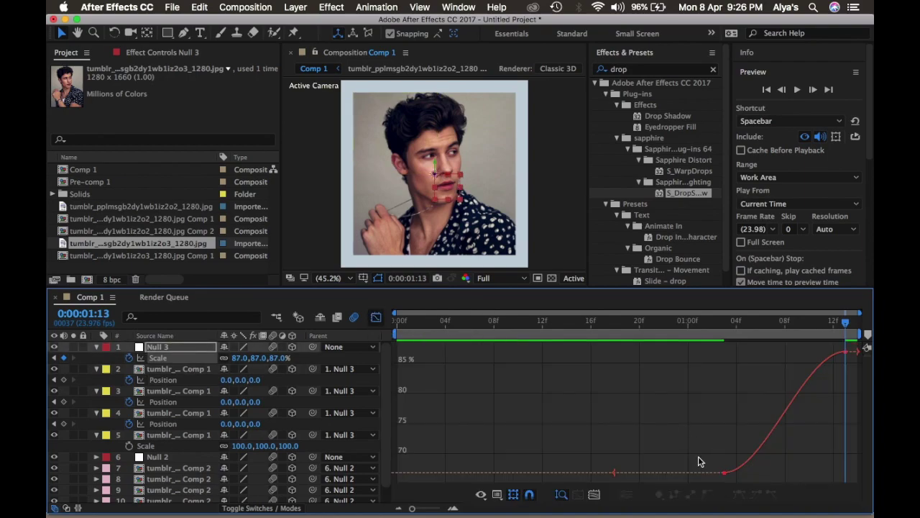
left_click(726, 474)
left_click_drag(806, 353, 843, 458)
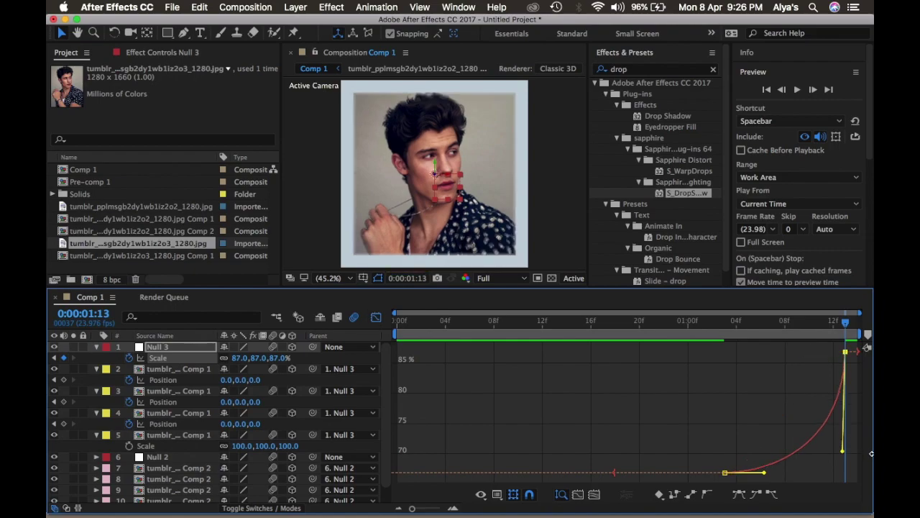
left_click(374, 318)
Play back the composition to check the second portrait's scale-up at the end.
key("space")
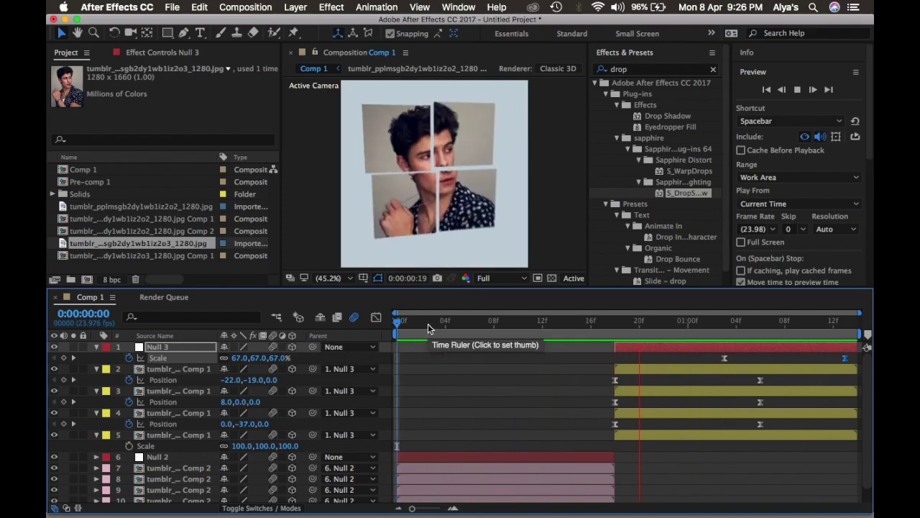
left_click(470, 324)
left_click(480, 323)
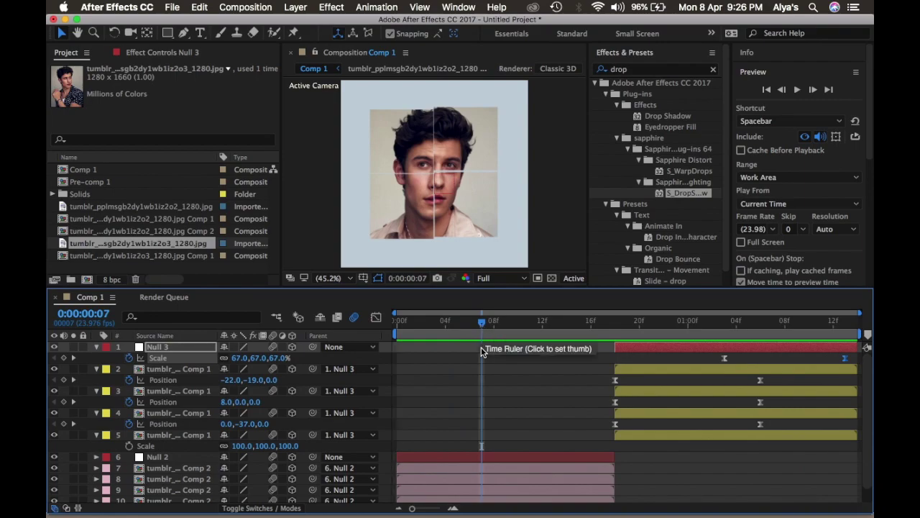
Collapse the layers' keyframed properties and pre-compose Null 2 with the first portrait's four quarters.
left_click(461, 362)
key("u")
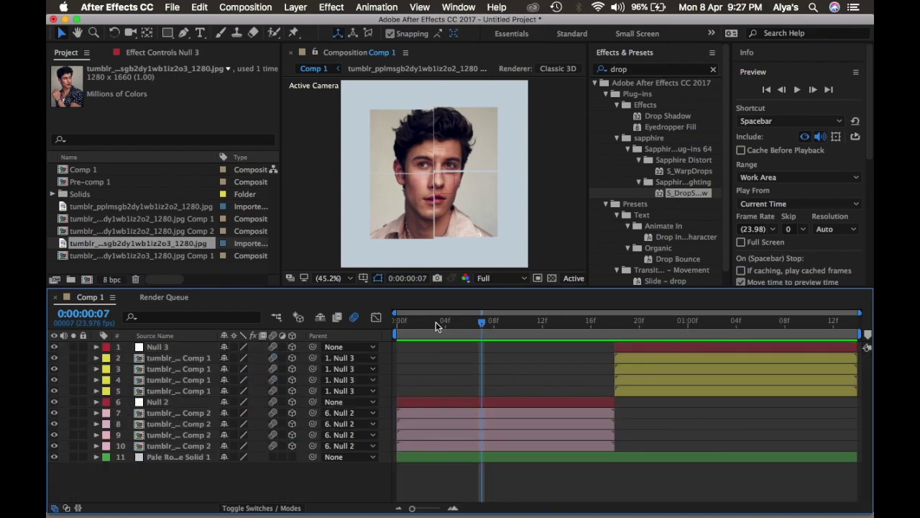
left_click(397, 323)
left_click_drag(383, 401, 414, 449)
right_click(448, 425)
left_click(494, 402)
key("Return")
Apply S_DropShadow to the first portrait's precomp with Shadow Blur 24.92, Shift X 8.48 and Shift Y 15.12.
left_click(627, 70)
double_click(687, 193)
left_click_drag(183, 173, 193, 172)
left_click(483, 323)
left_click_drag(440, 180, 437, 181)
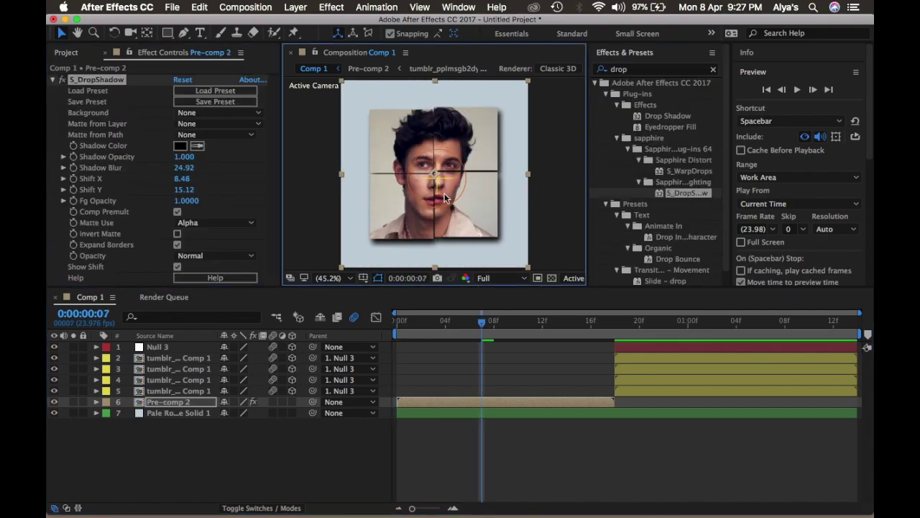
Pre-compose Null 3 together with the second portrait's four quarters.
left_click(640, 323)
left_click_drag(385, 348, 411, 392)
right_click(649, 380)
left_click(696, 400)
key("Return")
Apply S_DropShadow to the second portrait's precomp with Shadow Blur 23.92, Shift X 6.26 and Shift Y 8.48, then preview the composition.
double_click(686, 193)
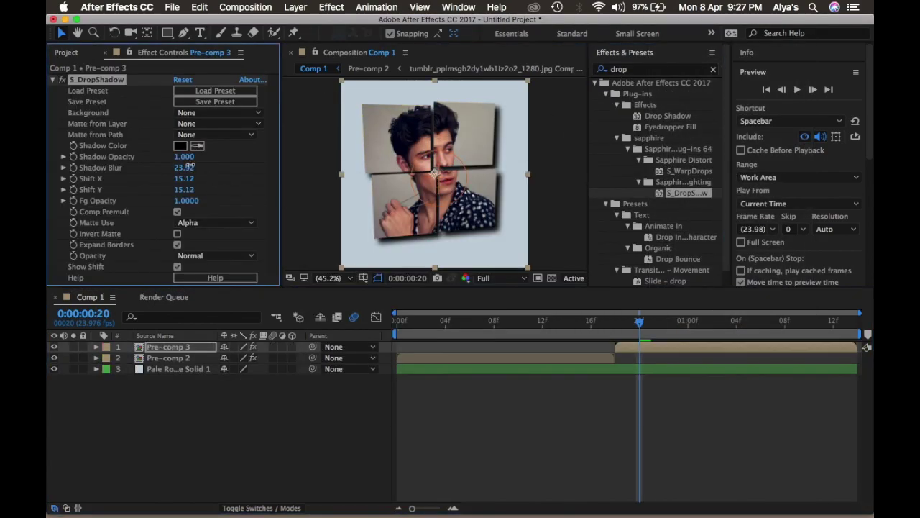
key("Home")
key("space")
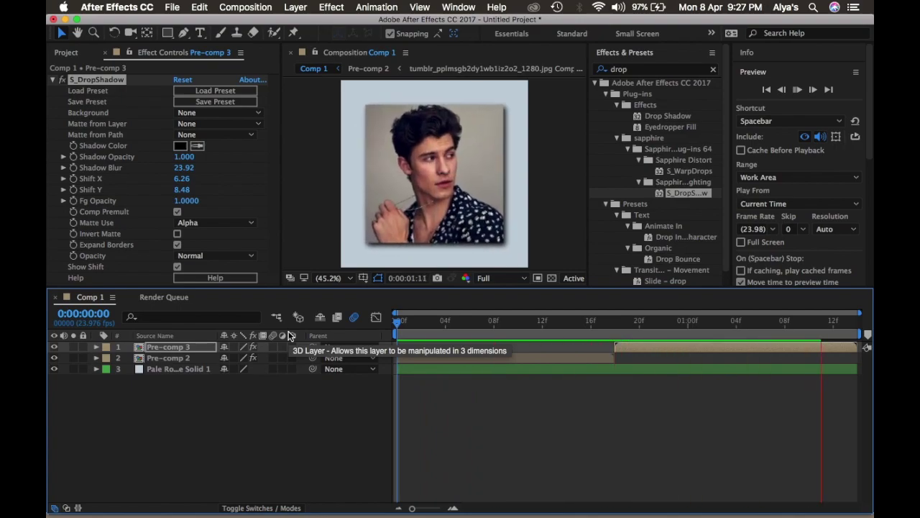
Apply the S_FilmDamage effect to the pale royal blue background solid and preview it.
left_click(552, 324)
left_click(586, 369)
left_click(640, 69)
type("film")
double_click(672, 172)
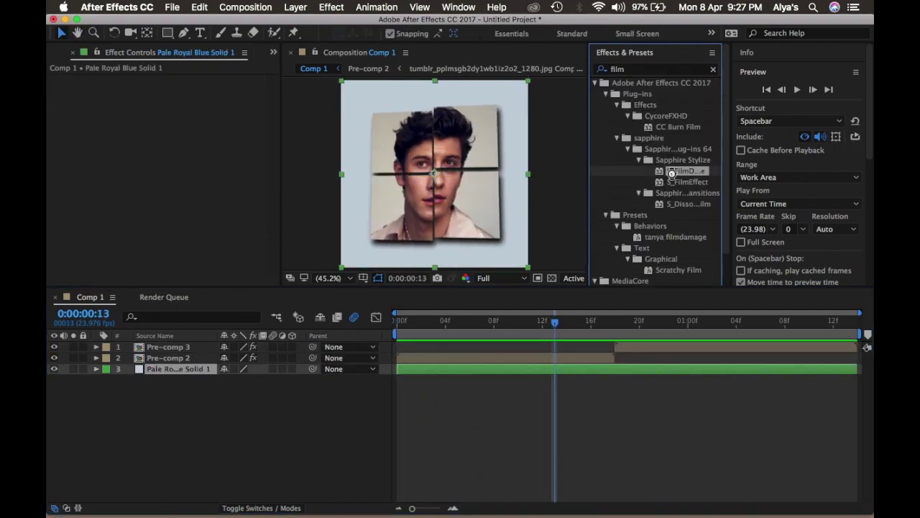
left_click_drag(407, 330, 335, 335)
key("space")
left_click_drag(460, 329, 491, 330)
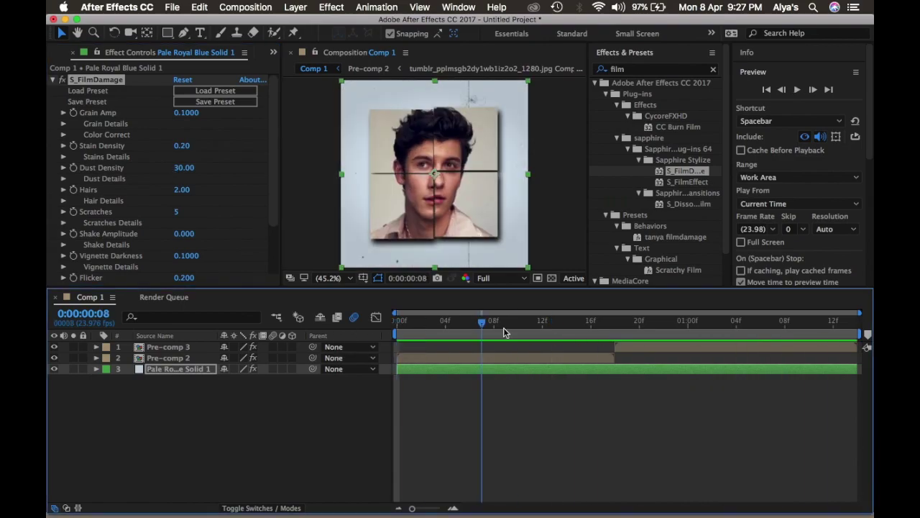
Pre-compose the two portrait precomps and the background solid into a single layer.
key("super+a")
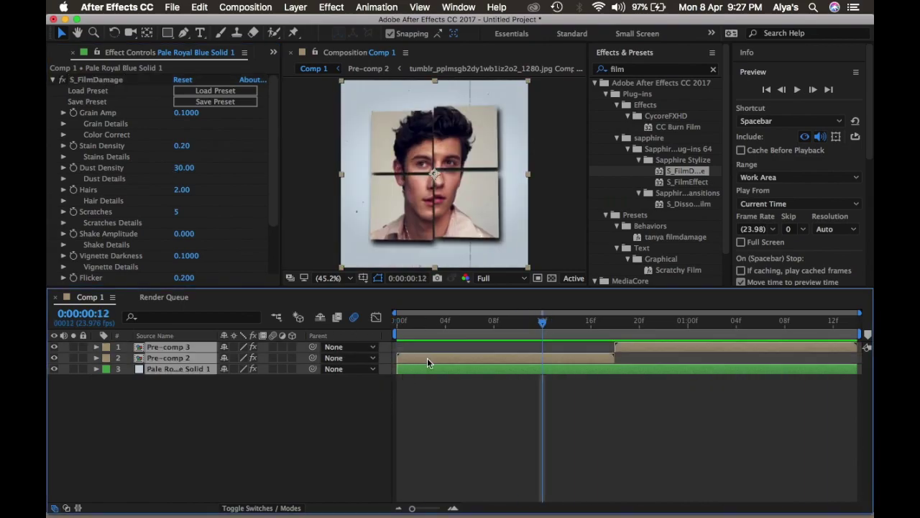
key("super+shift+c")
key("Return")
Apply CC Vignette to the combined precomp with Amount 139 and Angle of View 48.8, and play back the result.
type("vign")
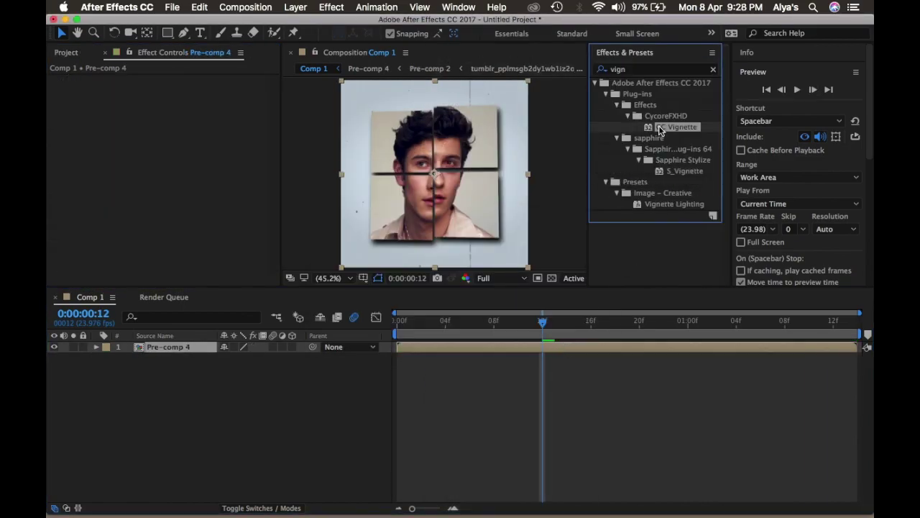
double_click(660, 127)
left_click(466, 348)
key("space")
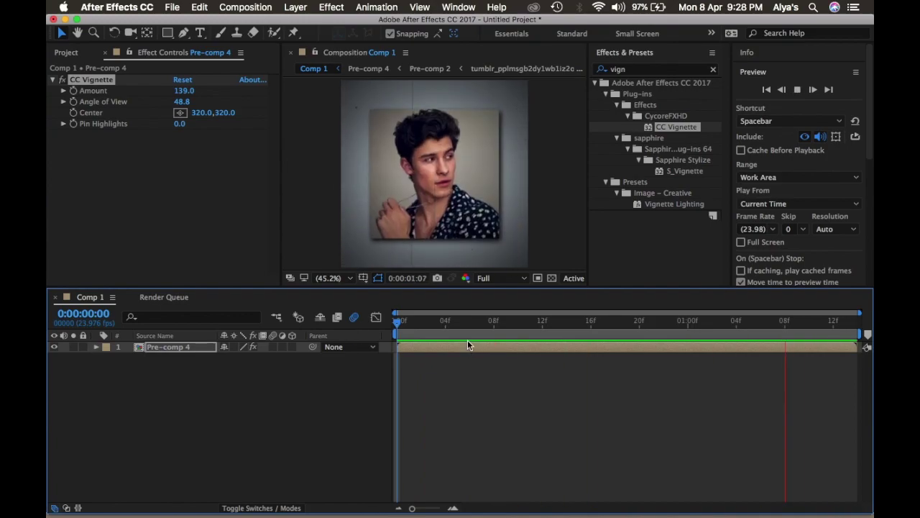